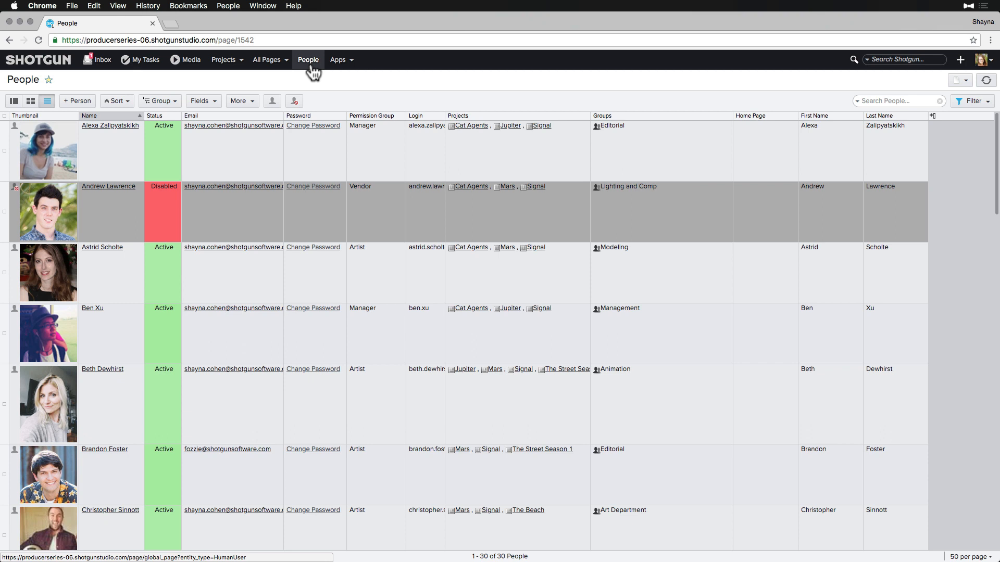
Bring up the Apps menu from the top navigation bar on the People page.
{"action": "left_click", "coordinate": [341, 61]}
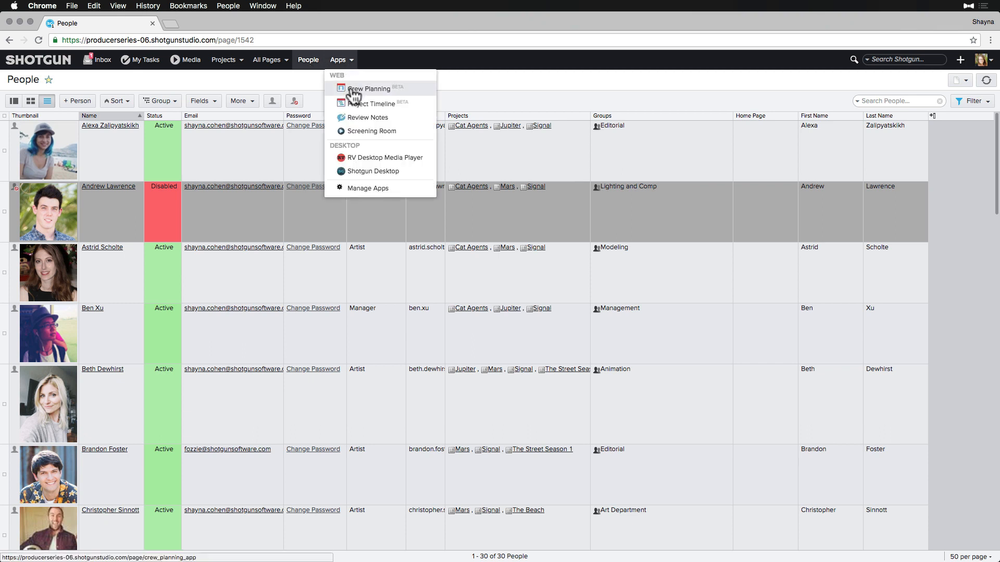
Launch Crew Planning and colour the bookings by department.
{"action": "left_click", "coordinate": [354, 91]}
{"action": "left_click", "coordinate": [930, 85]}
{"action": "left_click", "coordinate": [919, 98]}
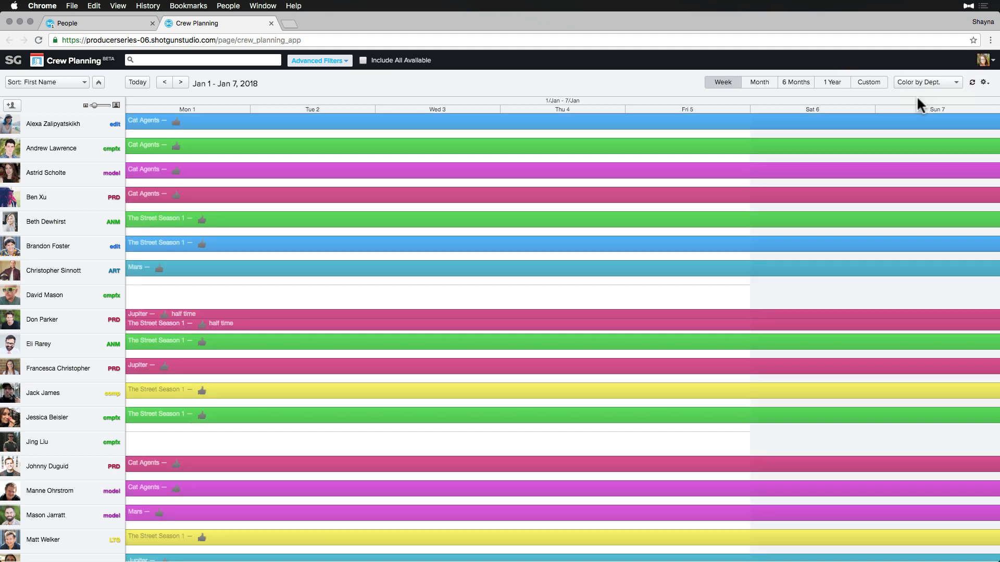
Sort the crew by department and show a 1 Year time span.
{"action": "left_click", "coordinate": [83, 82]}
{"action": "left_click", "coordinate": [69, 122]}
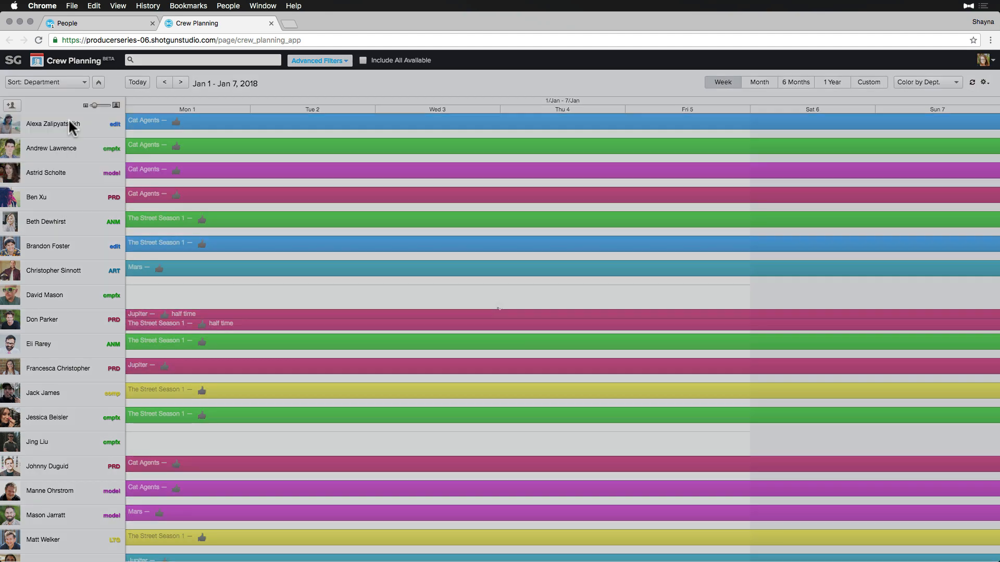
{"action": "scroll", "coordinate": [61, 240], "scroll_direction": "down", "scroll_amount": 5}
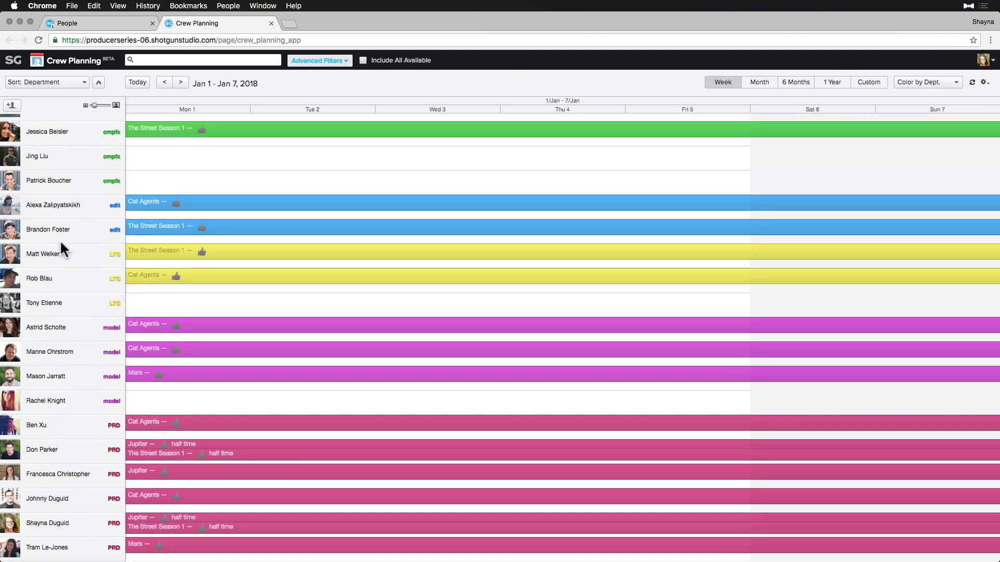
{"action": "scroll", "coordinate": [61, 239], "scroll_direction": "up", "scroll_amount": 5}
{"action": "left_click", "coordinate": [828, 82]}
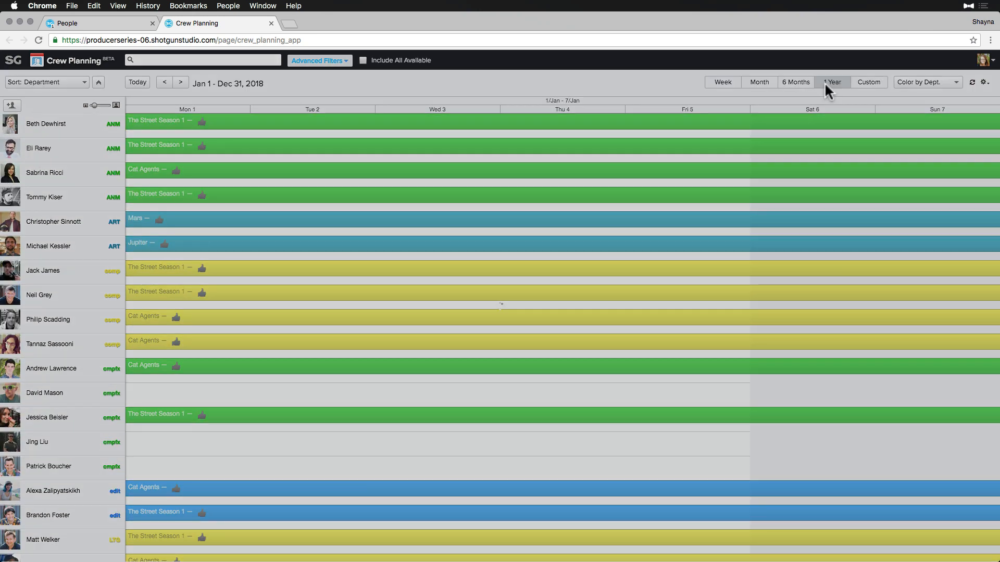
Save these settings to the current layout and bring up Advanced Filters.
{"action": "left_click", "coordinate": [982, 81]}
{"action": "mouse_move", "coordinate": [926, 160]}
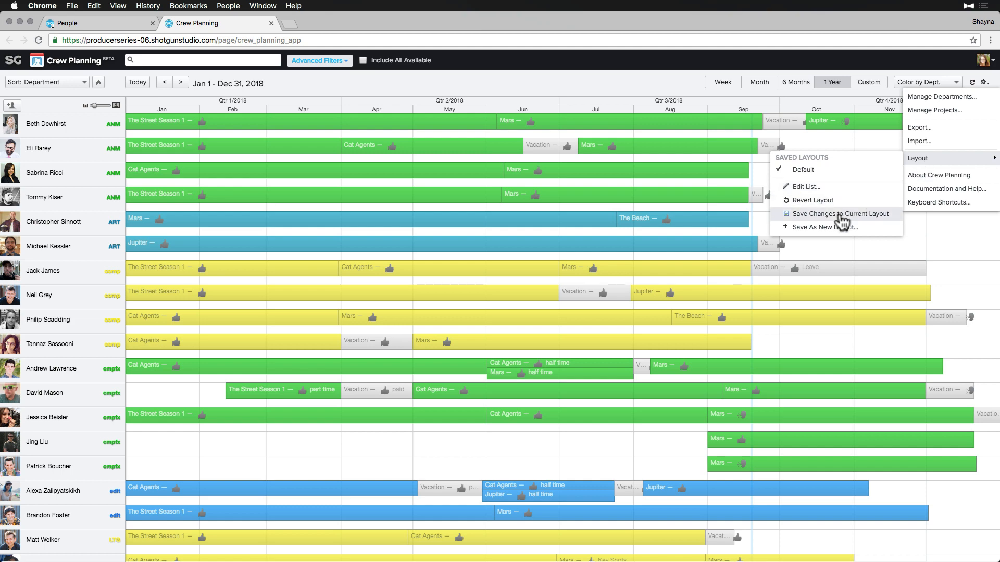
{"action": "left_click", "coordinate": [781, 214]}
{"action": "left_click", "coordinate": [344, 64]}
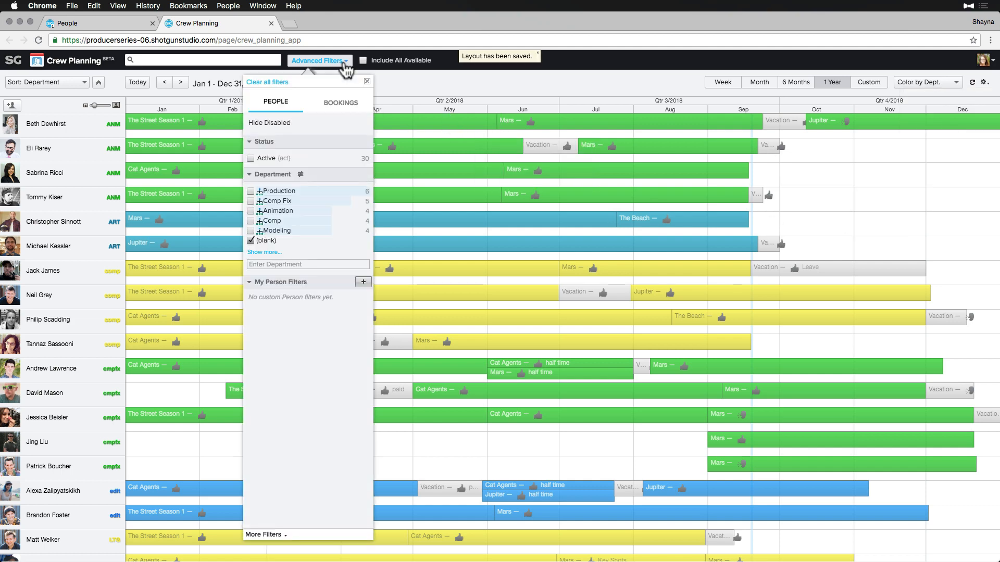
Filter to Modeling, colour bookings by project, and show six months from Jul 31, 2018.
{"action": "left_click", "coordinate": [250, 231]}
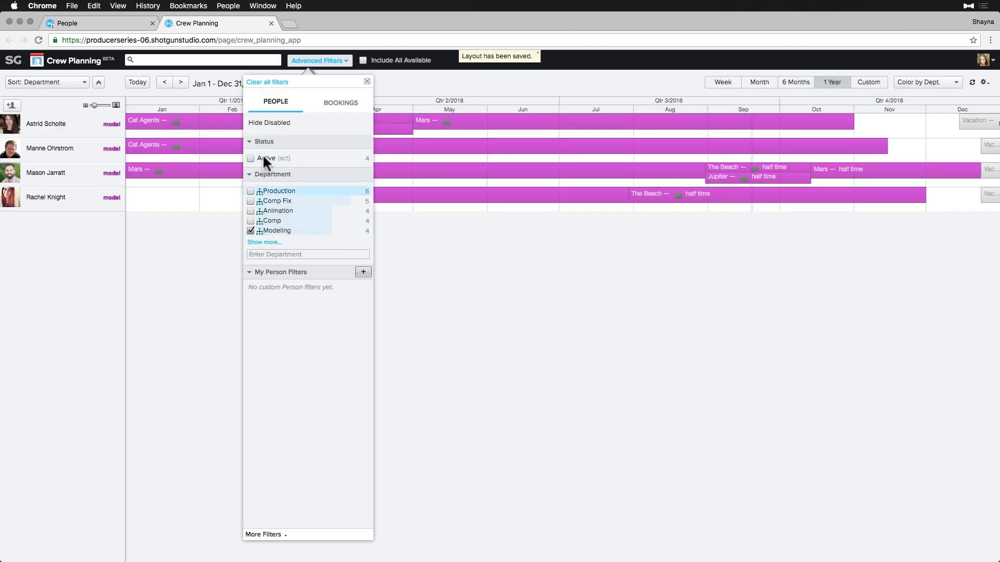
{"action": "left_click", "coordinate": [334, 63]}
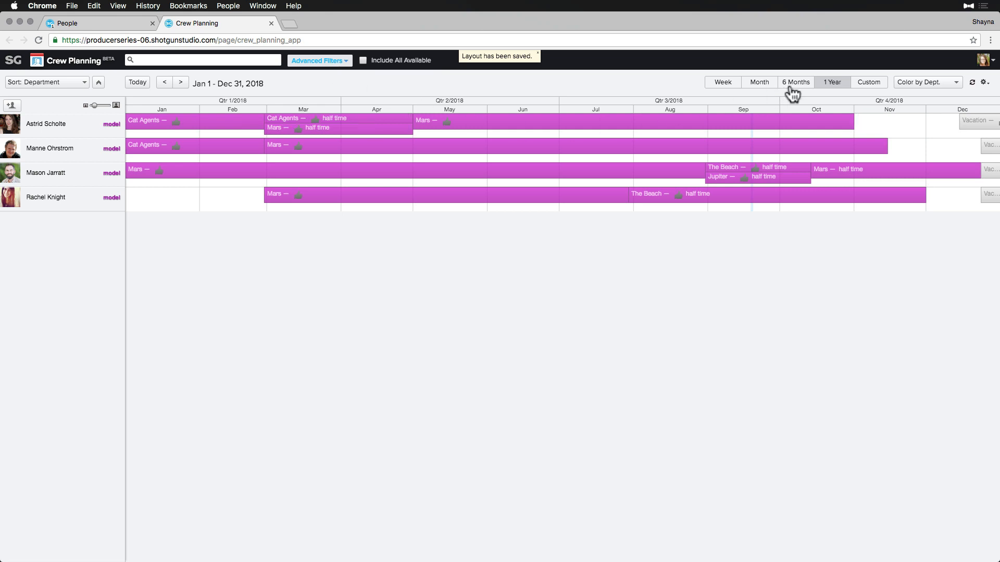
{"action": "left_click", "coordinate": [911, 83]}
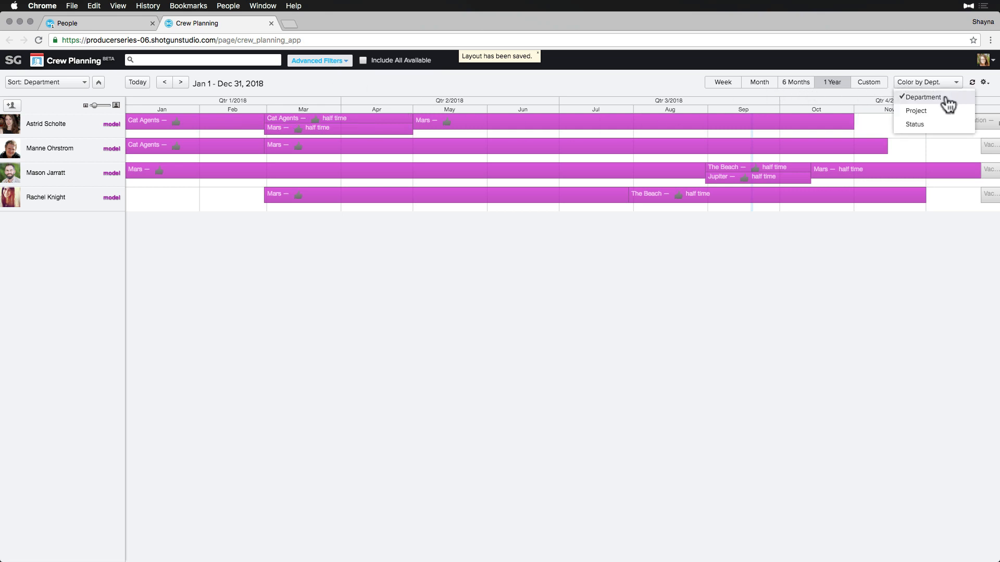
{"action": "left_click", "coordinate": [917, 111]}
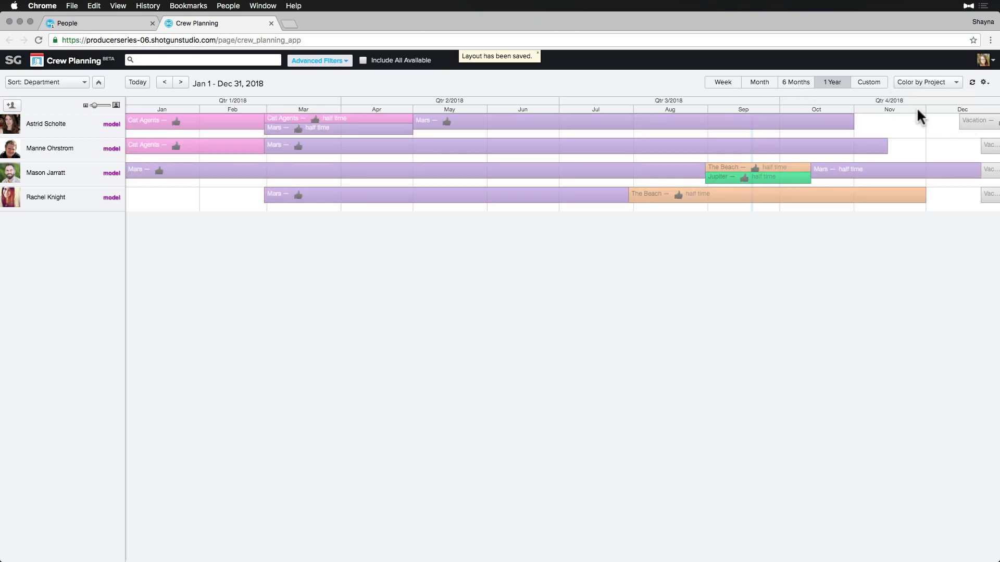
{"action": "left_click", "coordinate": [795, 82]}
{"action": "left_click", "coordinate": [181, 82]}
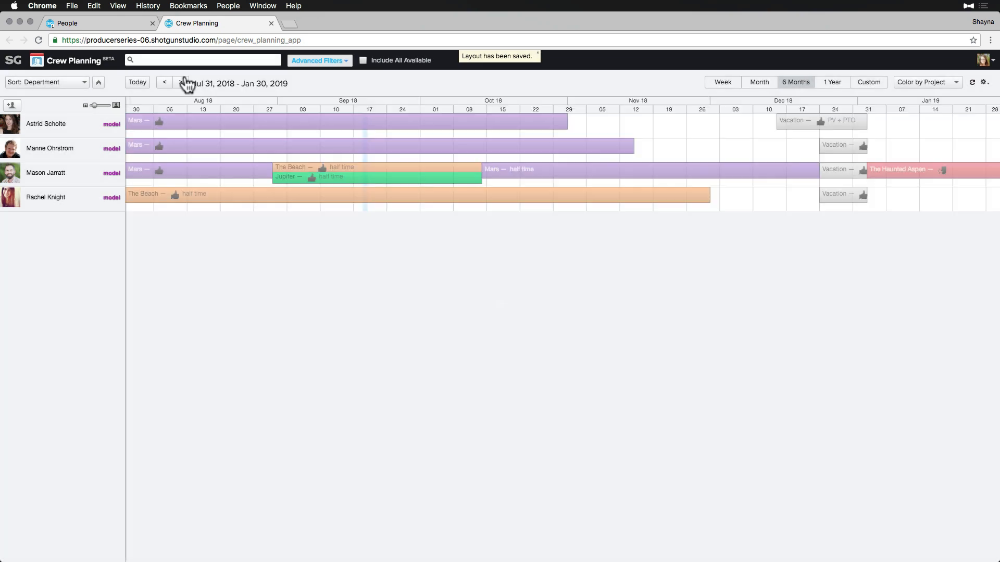
Book the first modeler on Signal as pending, Nov 1 to Dec 14.
{"action": "left_click", "coordinate": [574, 121]}
{"action": "type", "text": "signal"}
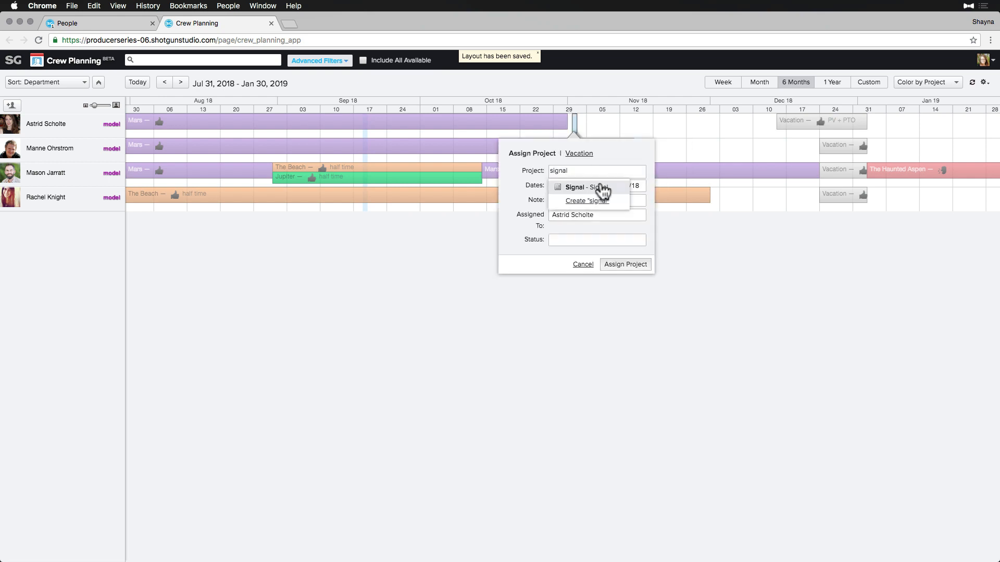
{"action": "left_click", "coordinate": [600, 188]}
{"action": "left_click", "coordinate": [552, 243]}
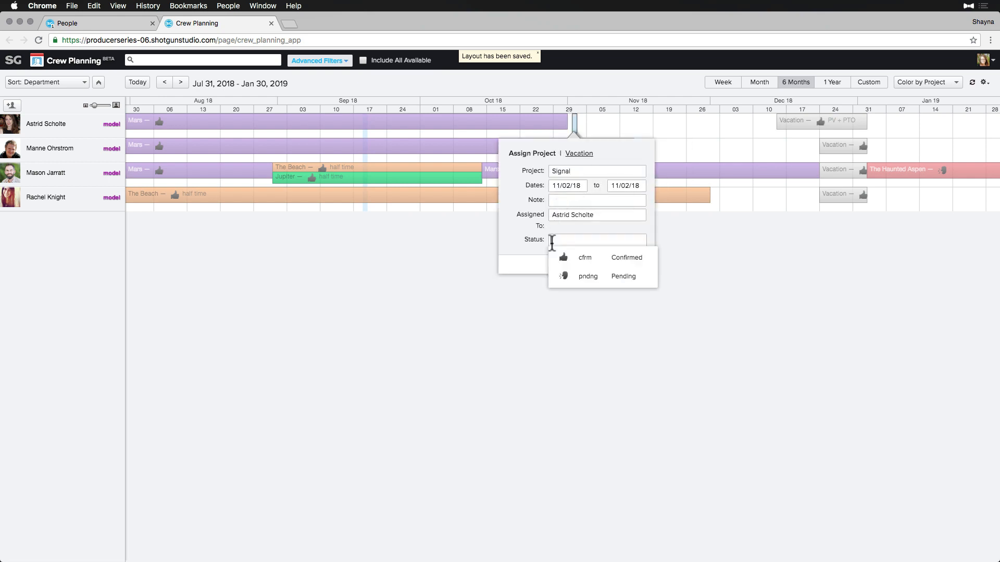
{"action": "left_click", "coordinate": [627, 277]}
{"action": "left_click", "coordinate": [625, 263]}
{"action": "left_click_drag", "start_coordinate": [576, 121], "coordinate": [779, 128]}
{"action": "left_click_drag", "start_coordinate": [571, 122], "coordinate": [560, 121]}
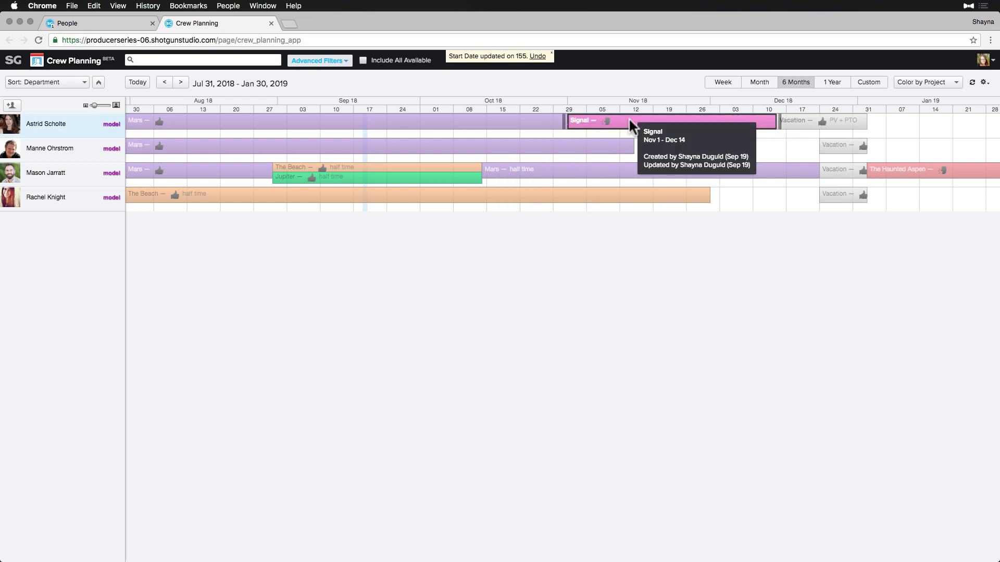
Add a pending Signal booking for the second modeler, Nov 16 to Dec 23.
{"action": "left_click_drag", "start_coordinate": [652, 147], "coordinate": [816, 151]}
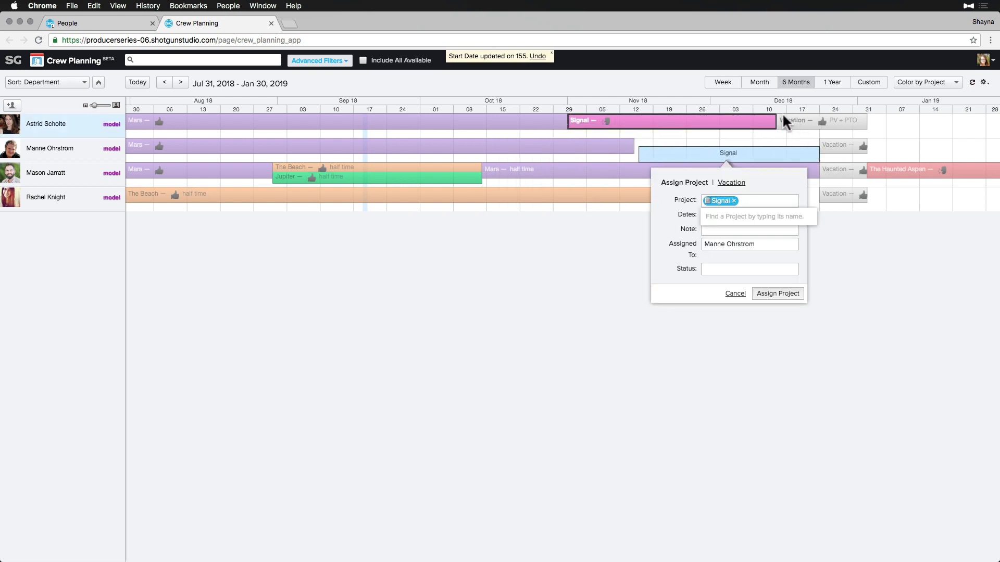
{"action": "left_click", "coordinate": [705, 266]}
{"action": "left_click", "coordinate": [723, 308]}
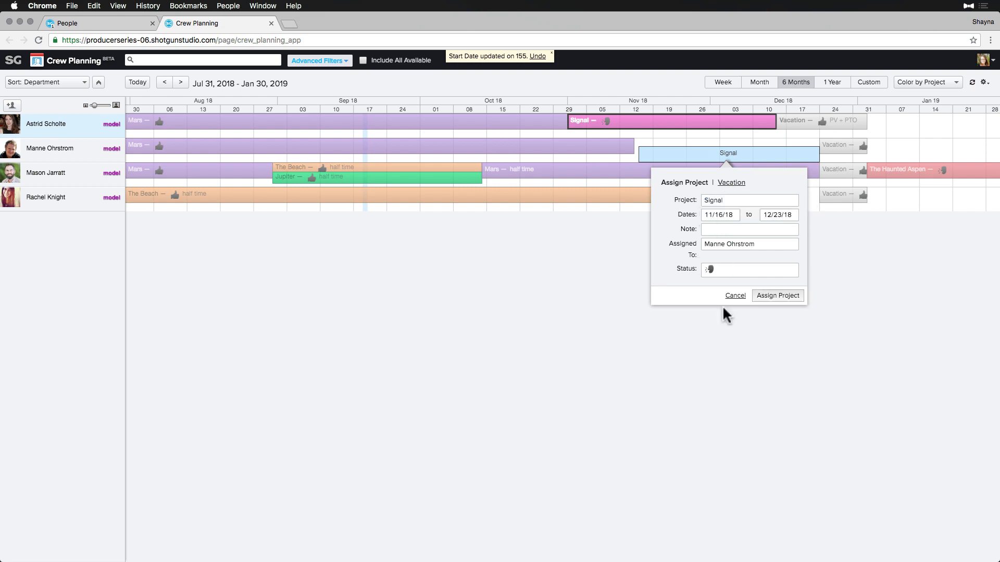
{"action": "left_click", "coordinate": [772, 294]}
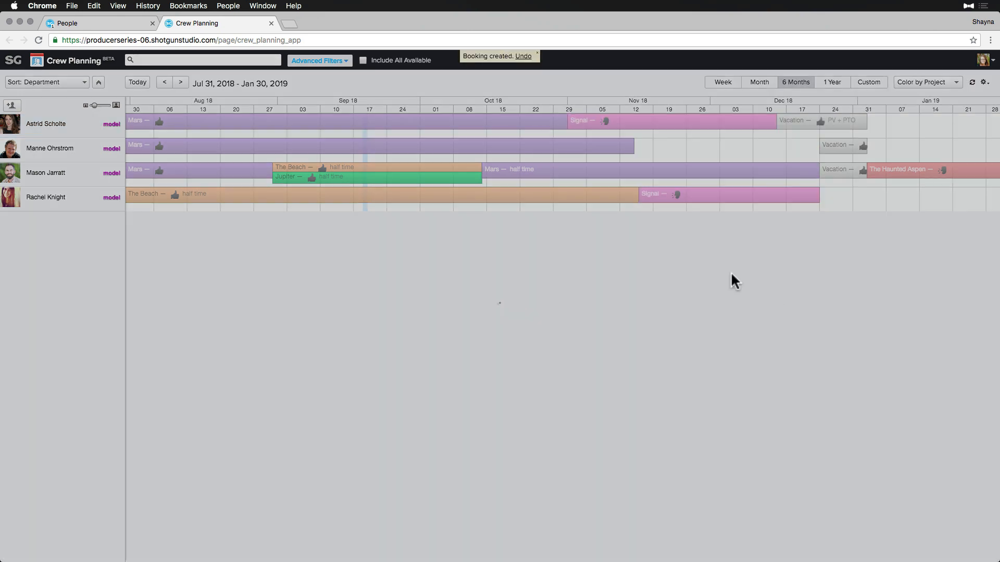
Start the second modeler's booking earlier; give the fourth modeler a pending 'half time' Signal booking Oct 31–Dec 23.
{"action": "left_click_drag", "start_coordinate": [638, 143], "coordinate": [629, 145]}
{"action": "mouse_move", "coordinate": [694, 201]}
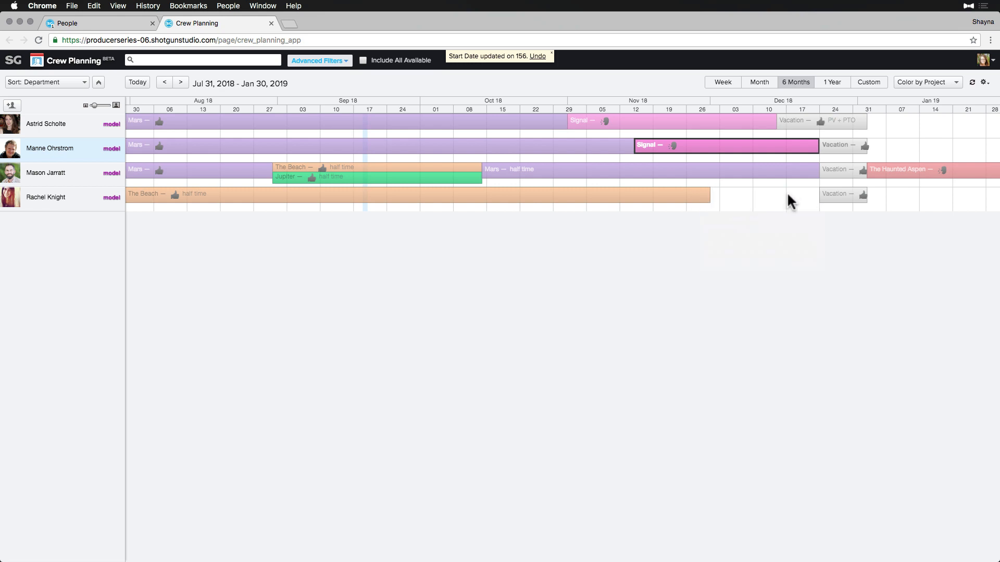
{"action": "left_click_drag", "start_coordinate": [815, 207], "coordinate": [568, 210]}
{"action": "left_click", "coordinate": [684, 331]}
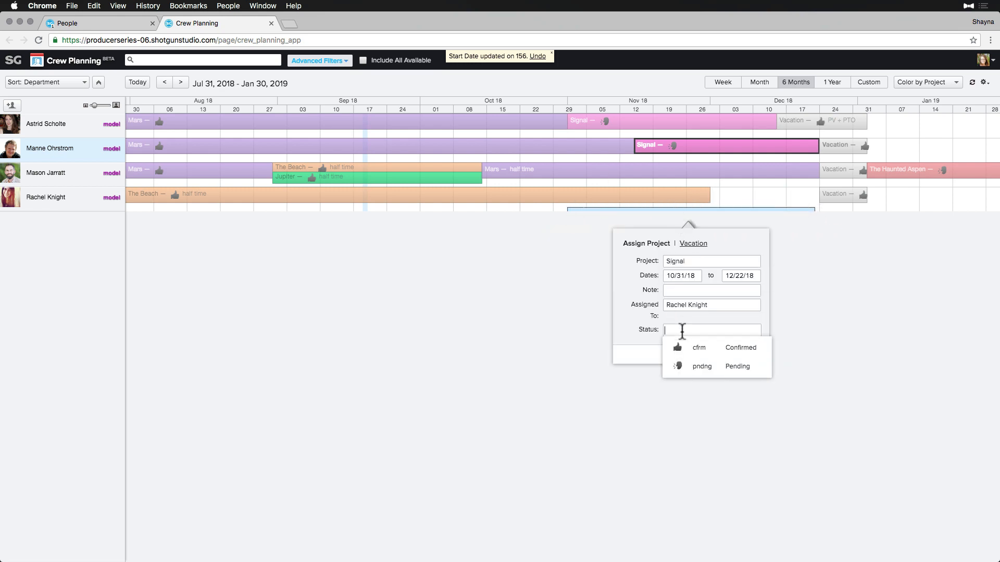
{"action": "left_click", "coordinate": [690, 364]}
{"action": "left_click", "coordinate": [680, 292]}
{"action": "type", "text": "half time"}
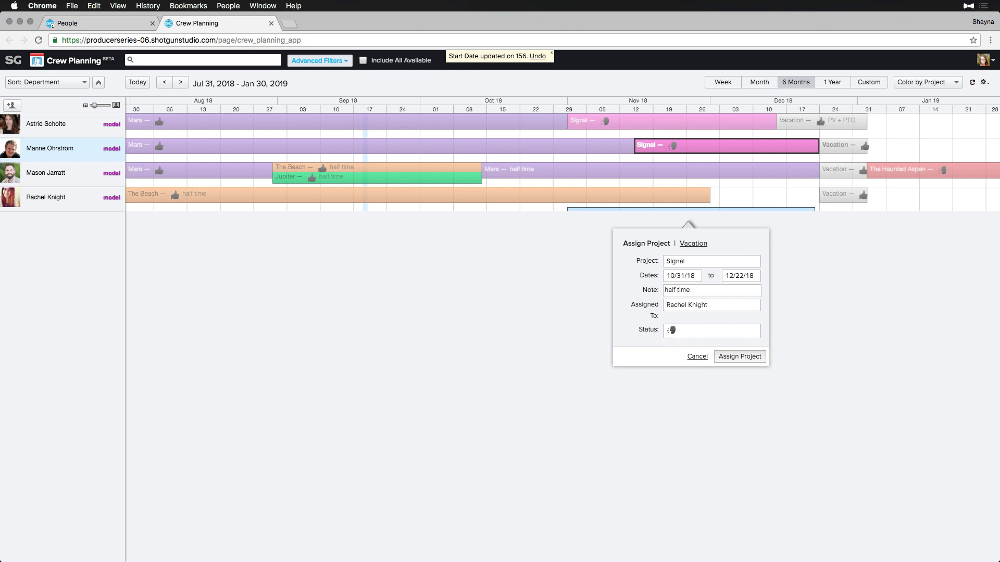
{"action": "left_click", "coordinate": [739, 356]}
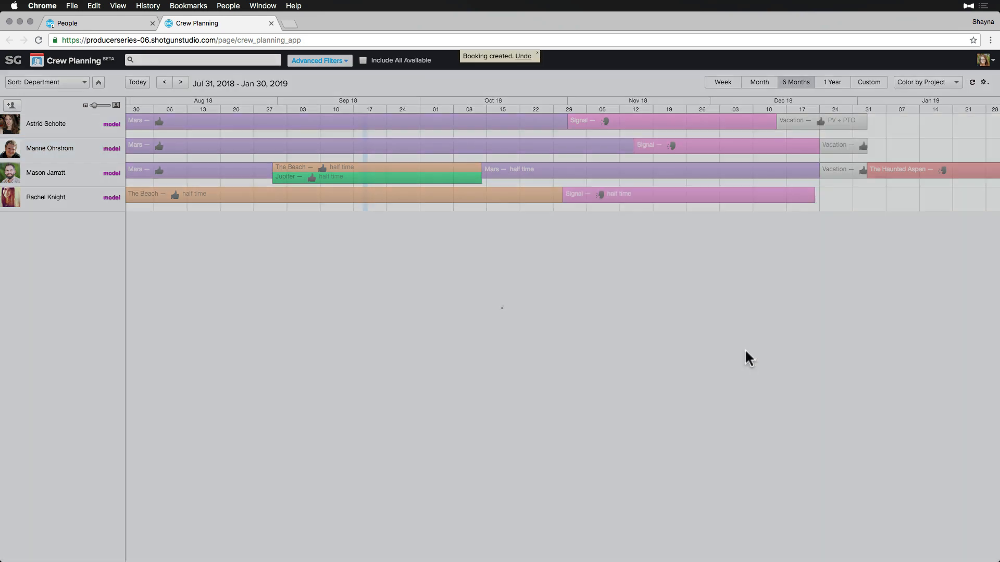
{"action": "left_click_drag", "start_coordinate": [817, 201], "coordinate": [825, 205]}
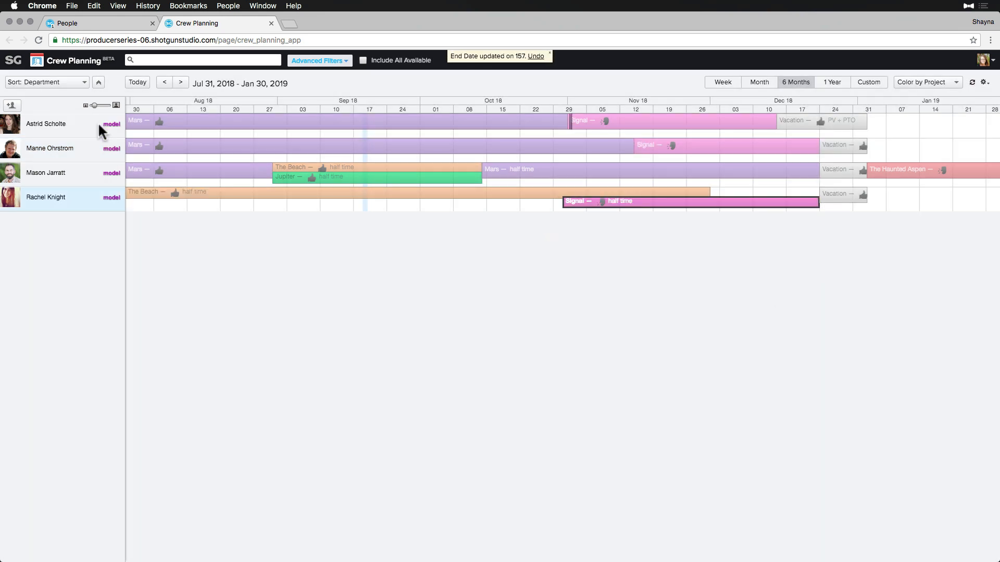
Start a new person named Modeler1 Placeholder in the Modeling department.
{"action": "left_click", "coordinate": [12, 105]}
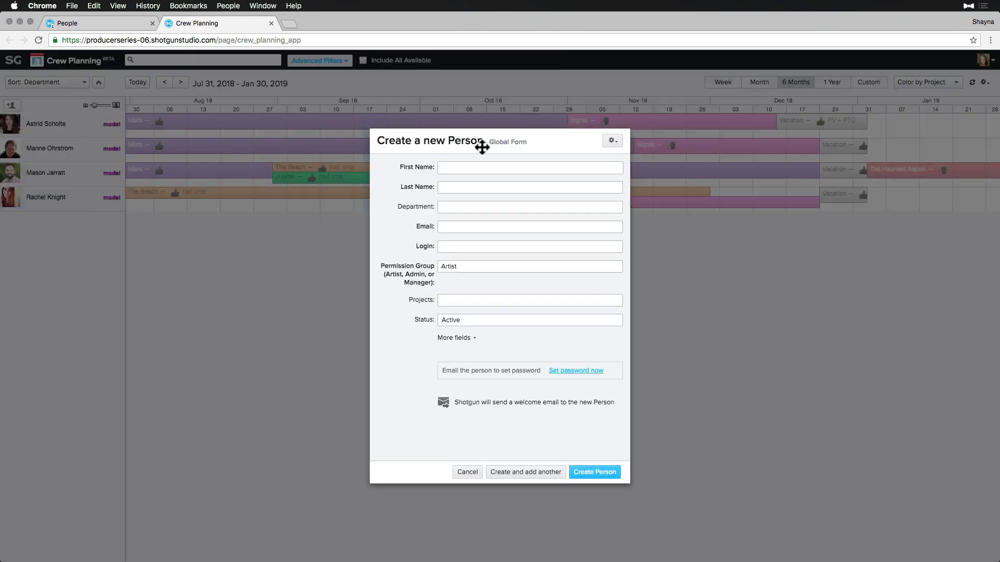
{"action": "type", "text": "Modeler1"}
{"action": "key", "text": "Tab"}
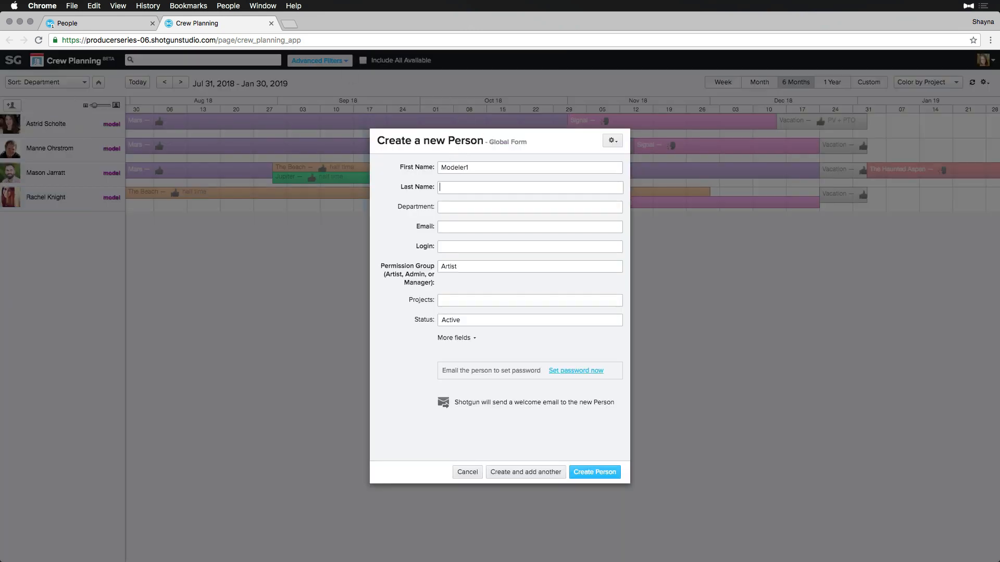
{"action": "type", "text": "Placeholder"}
{"action": "key", "text": "Tab"}
{"action": "type", "text": "mode"}
{"action": "key", "text": "Tab"}
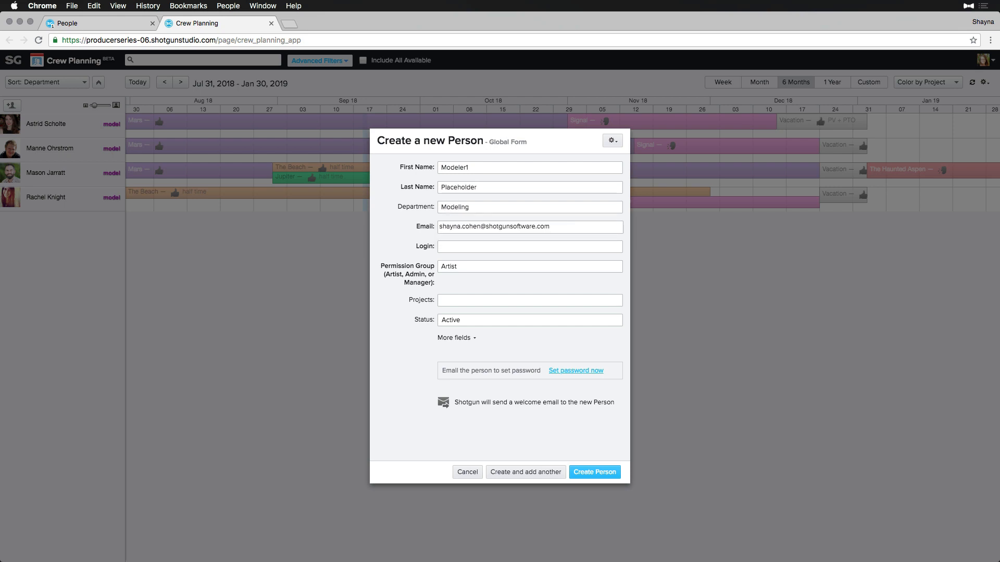
Add the e-mail, login 'modeler1', project Signal and Disabled status, then create and add another.
{"action": "key", "text": "Tab"}
{"action": "type", "text": "modeler1"}
{"action": "key", "text": "Tab"}
{"action": "type", "text": "sig"}
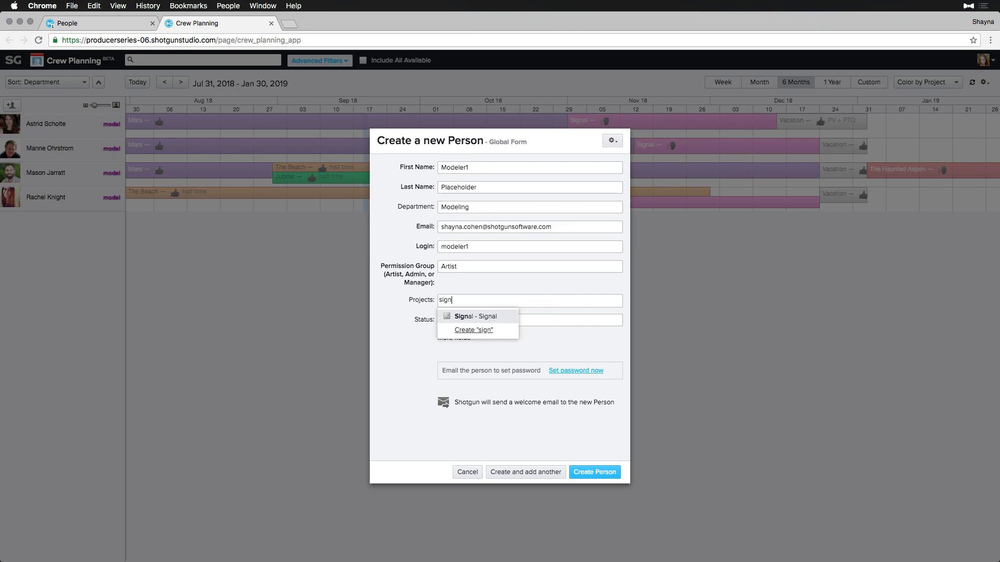
{"action": "key", "text": "Tab"}
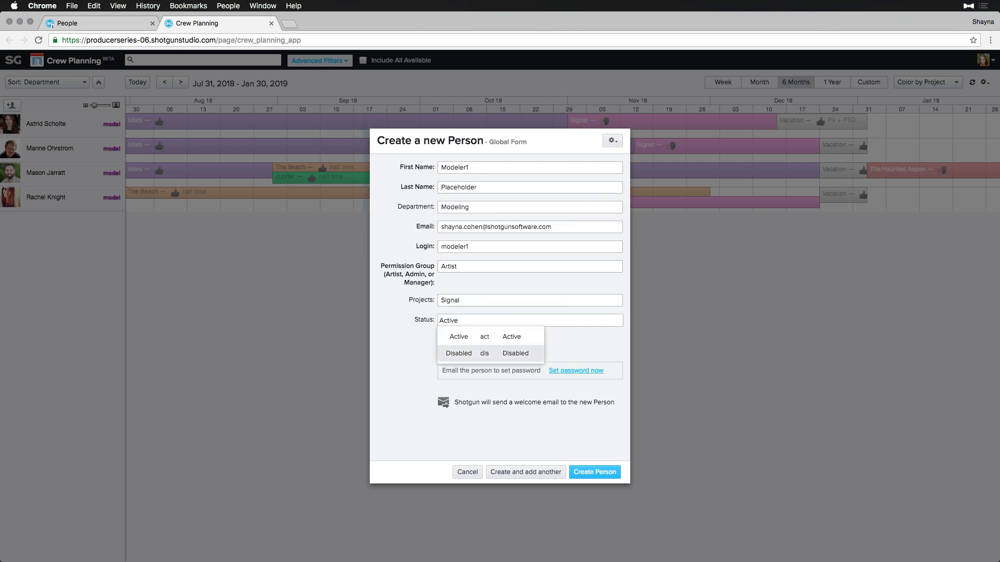
{"action": "key", "text": "Tab"}
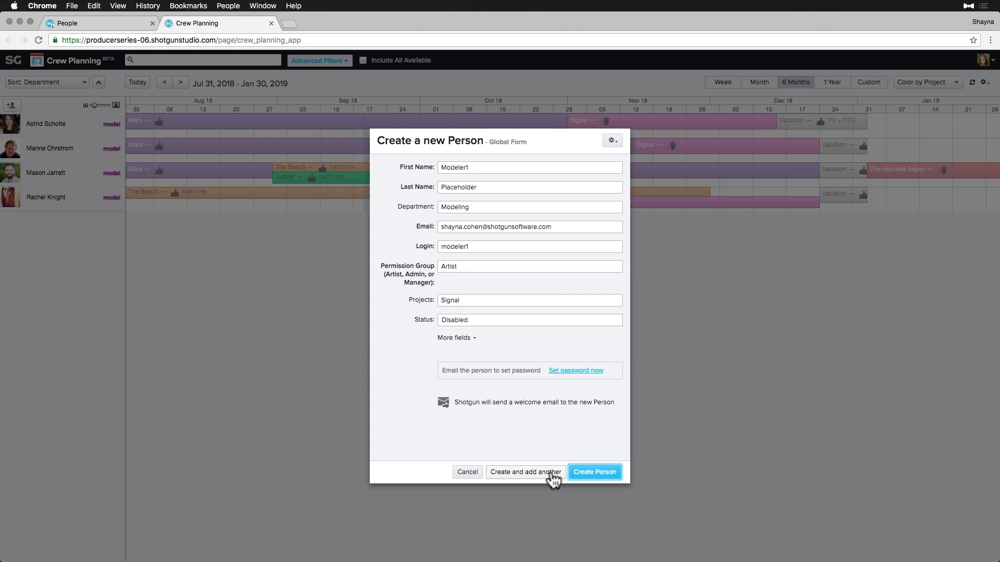
{"action": "left_click", "coordinate": [525, 471]}
Enter Modeler2 Placeholder as the next person, department Modeling.
{"action": "type", "text": "Modeler2"}
{"action": "key", "text": "Tab"}
{"action": "type", "text": "Pl"}
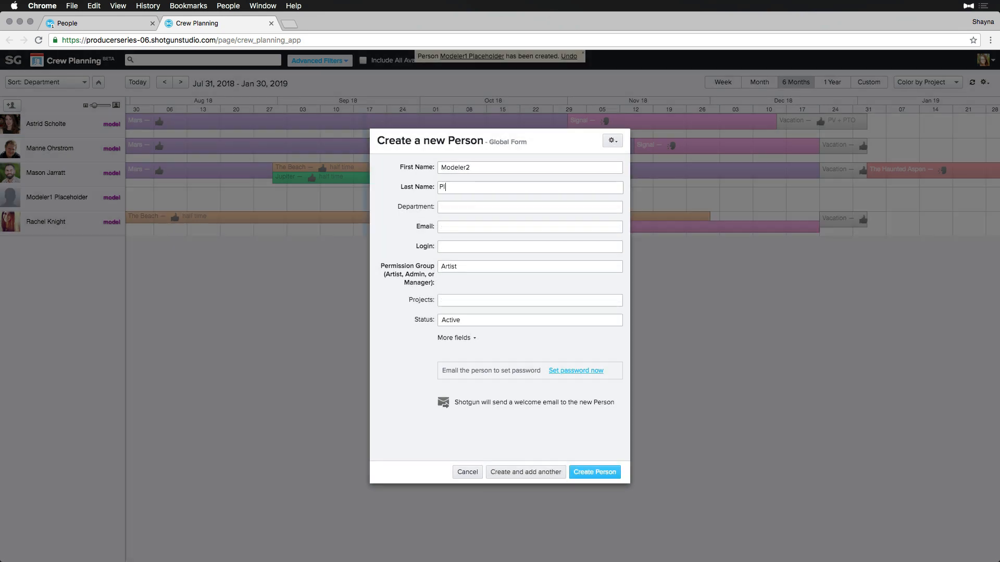
{"action": "type", "text": "aceholder"}
{"action": "key", "text": "Tab"}
{"action": "type", "text": "M"}
{"action": "key", "text": "Tab"}
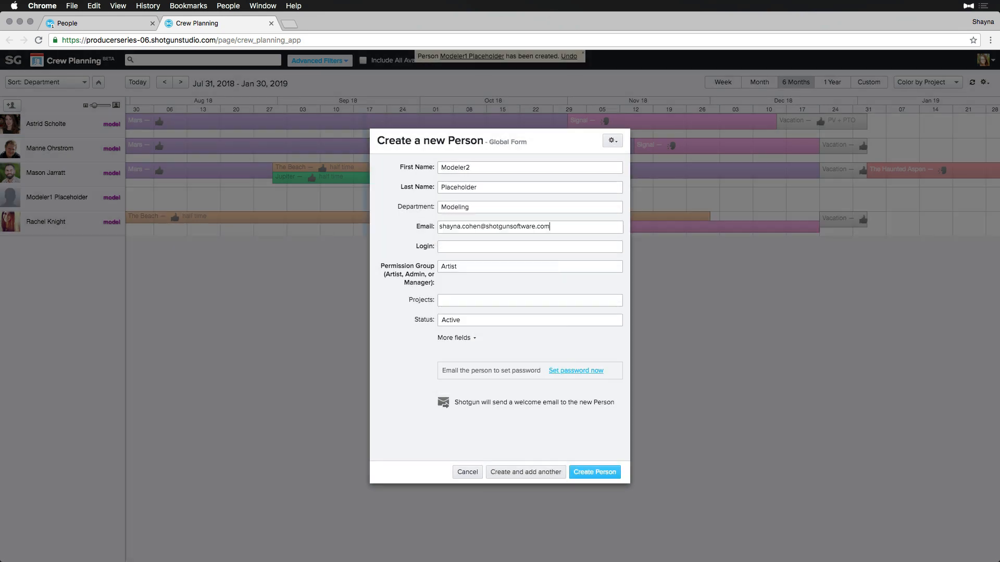
Fill in e-mail, login 'modeler', project Signal and status Disabled, and save Modeler2 Placeholder.
{"action": "key", "text": "Tab"}
{"action": "type", "text": "modeler"}
{"action": "key", "text": "Tab"}
{"action": "key", "text": "Tab"}
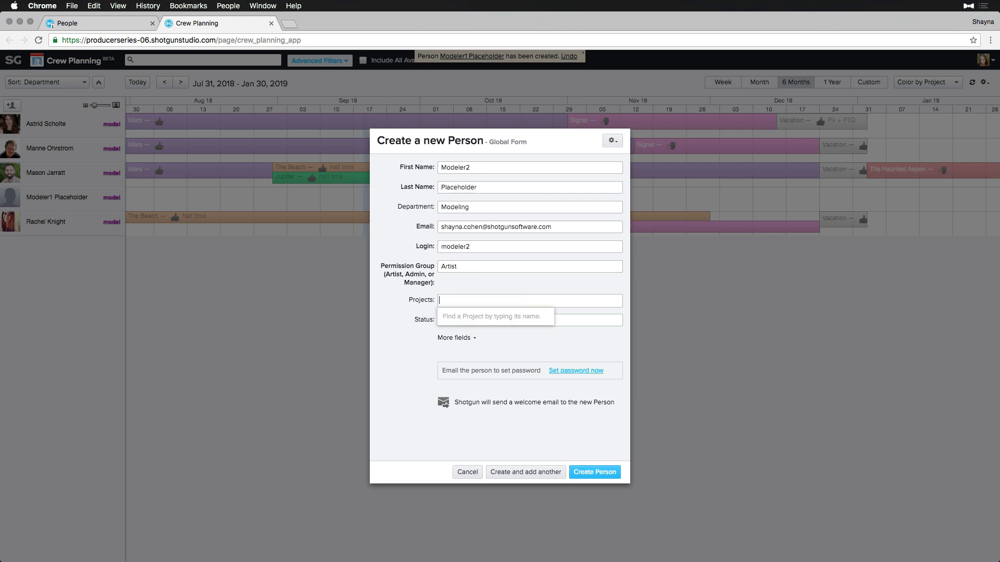
{"action": "type", "text": "Signal"}
{"action": "key", "text": "Return"}
{"action": "key", "text": "Tab"}
{"action": "type", "text": "Disabled"}
{"action": "key", "text": "Tab"}
{"action": "left_click", "coordinate": [530, 472]}
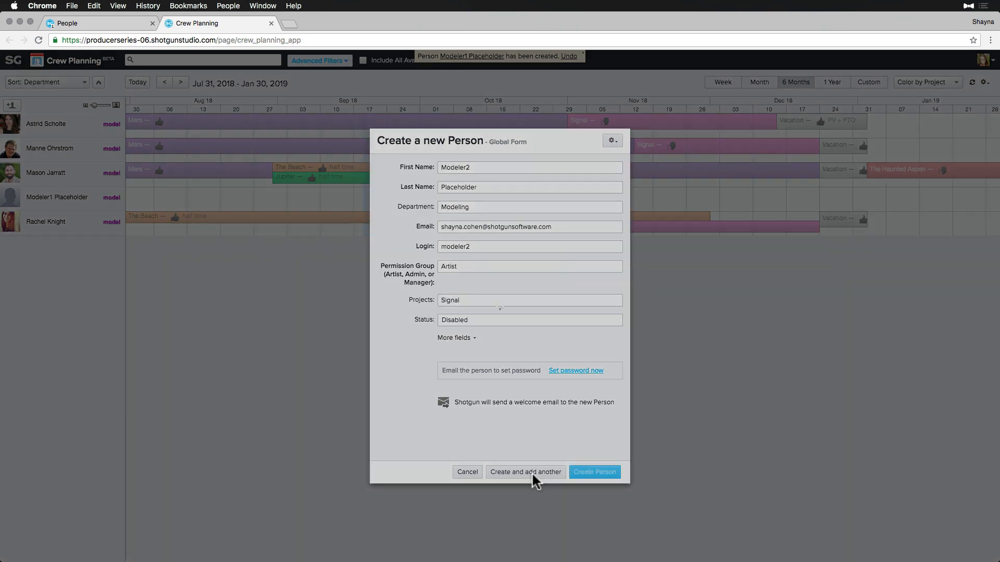
Enter Modeler3 Placeholder with the Modeling department.
{"action": "type", "text": "Modeler3"}
{"action": "key", "text": "Tab"}
{"action": "type", "text": "Placeholder"}
{"action": "key", "text": "Tab"}
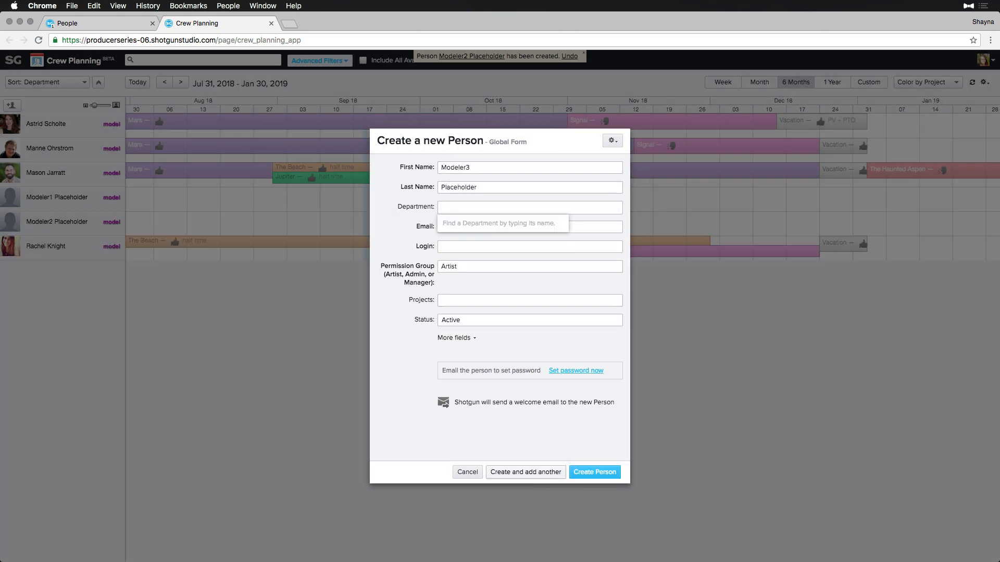
{"action": "type", "text": "model"}
{"action": "key", "text": "Return"}
{"action": "key", "text": "Tab"}
Fill in e-mail, login 'modeler2', project Signal and Disabled status, and save Modeler3 Placeholder.
{"action": "key", "text": "Tab"}
{"action": "type", "text": "modeler2"}
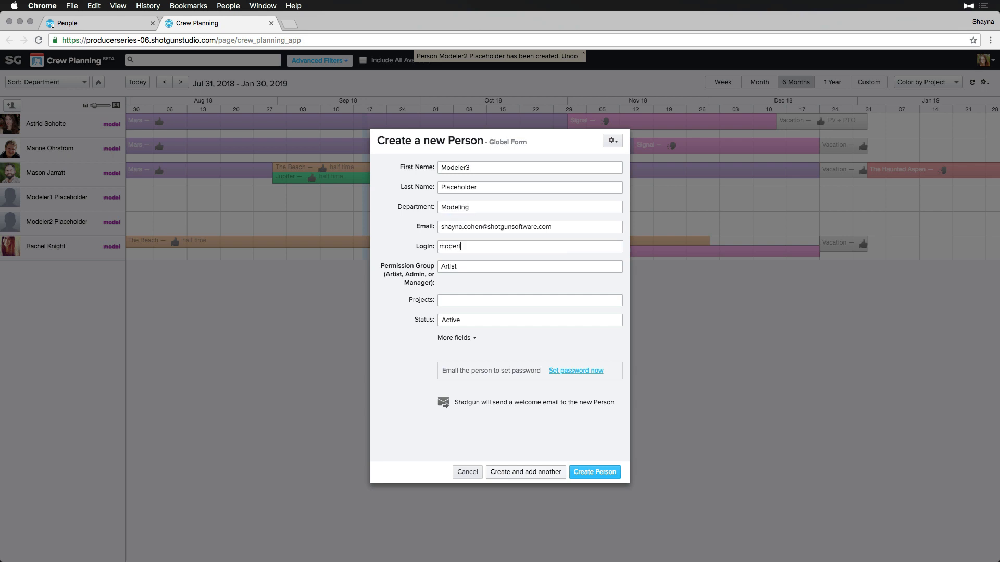
{"action": "key", "text": "Tab"}
{"action": "key", "text": "Tab"}
{"action": "type", "text": "signa"}
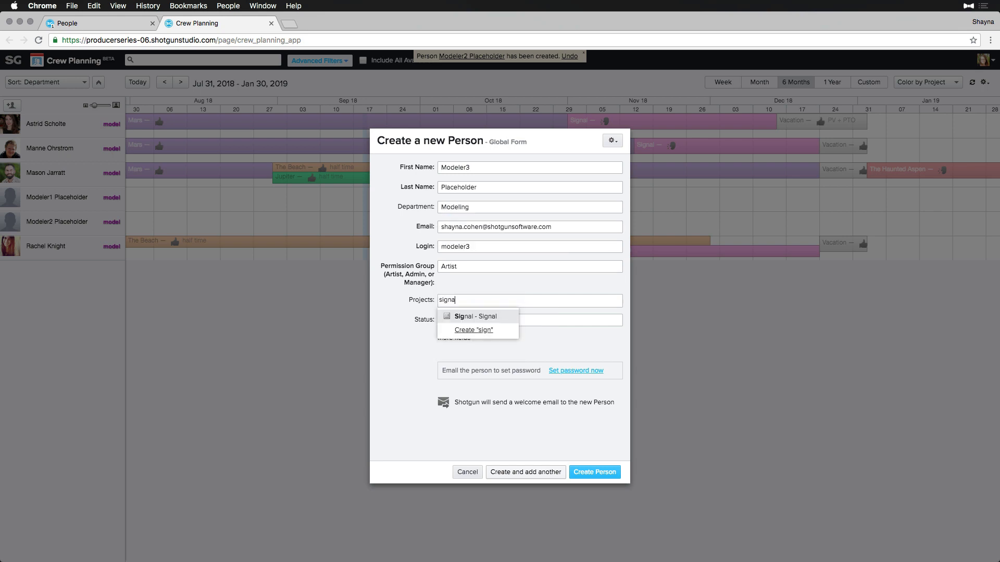
{"action": "key", "text": "Return"}
{"action": "key", "text": "Tab"}
{"action": "key", "text": "Down"}
{"action": "key", "text": "Return"}
{"action": "key", "text": "Tab"}
{"action": "left_click", "coordinate": [505, 475]}
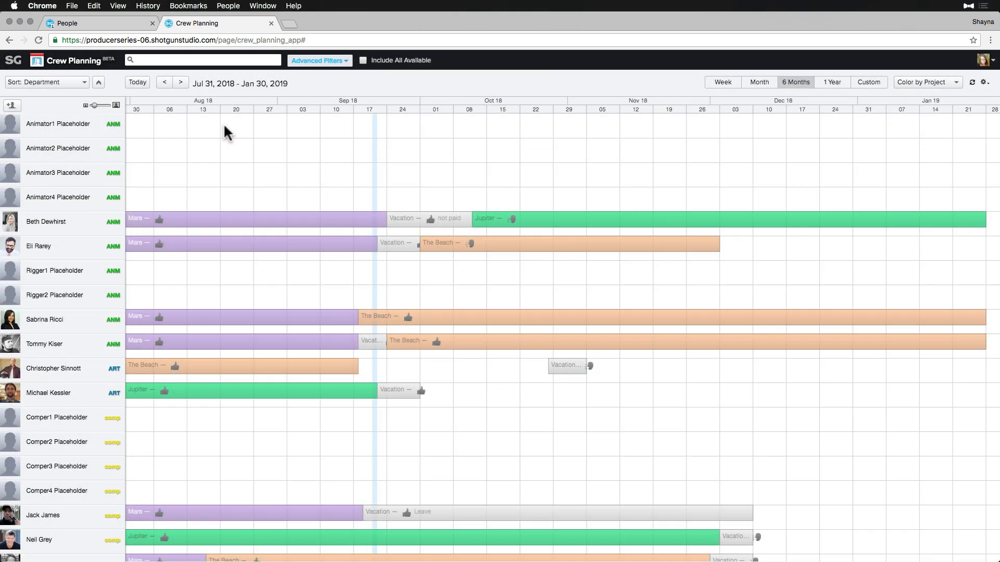
Scroll through the full crew list and bring up the Advanced Filters panel.
{"action": "scroll", "coordinate": [223, 122], "scroll_direction": "down", "scroll_amount": 8}
{"action": "scroll", "coordinate": [224, 123], "scroll_direction": "down", "scroll_amount": 10}
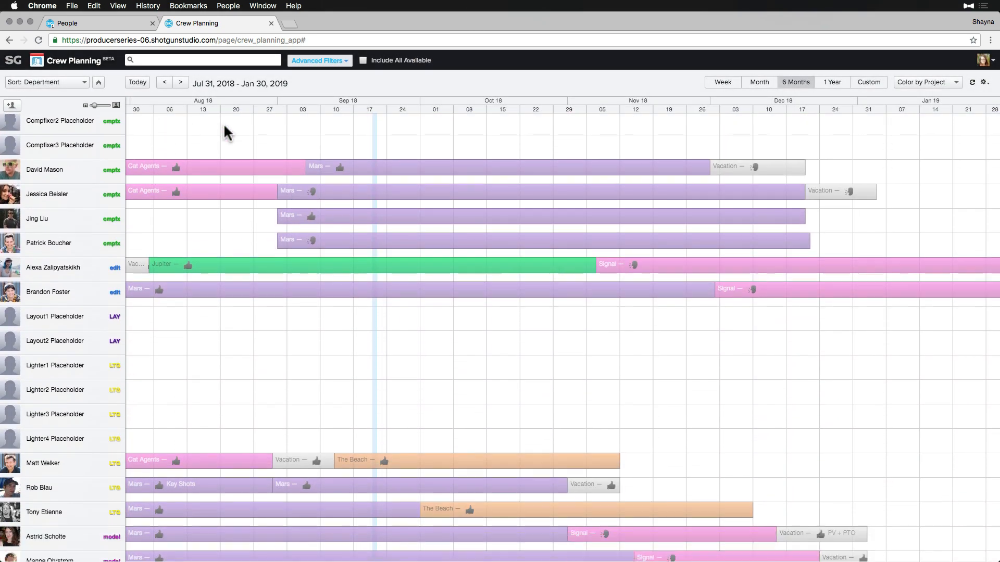
{"action": "scroll", "coordinate": [223, 123], "scroll_direction": "up", "scroll_amount": 15}
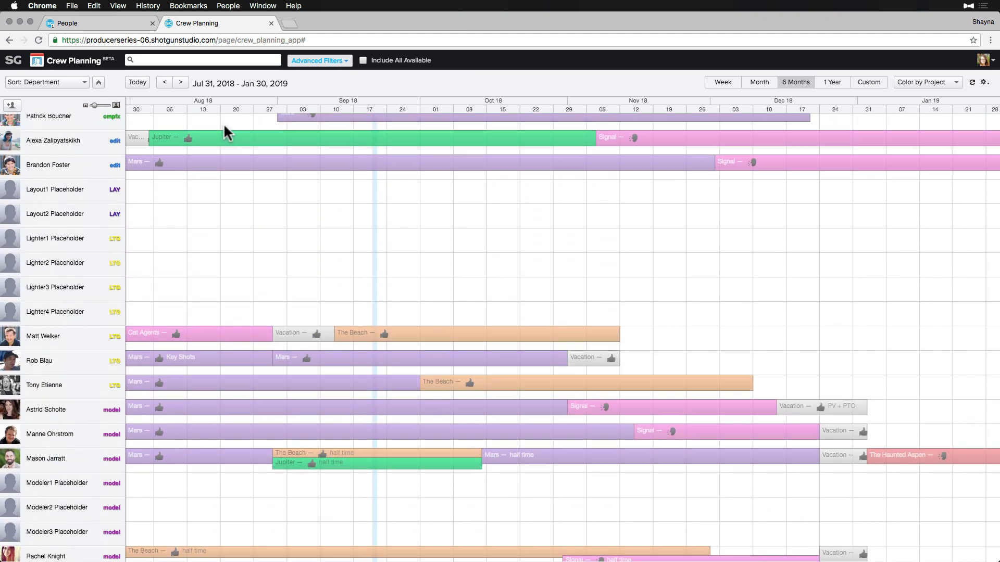
{"action": "scroll", "coordinate": [224, 132], "scroll_direction": "up", "scroll_amount": 4}
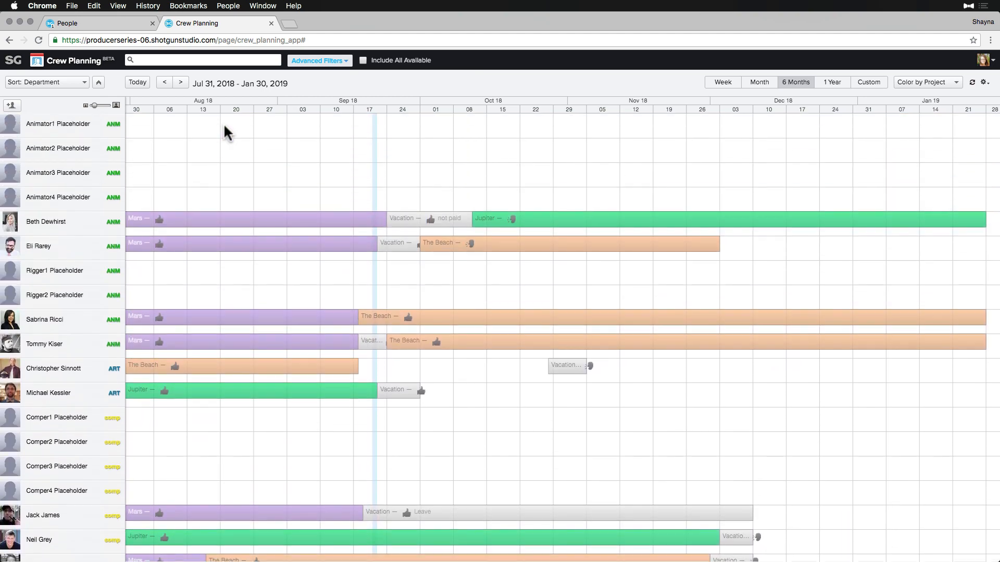
{"action": "left_click", "coordinate": [336, 62]}
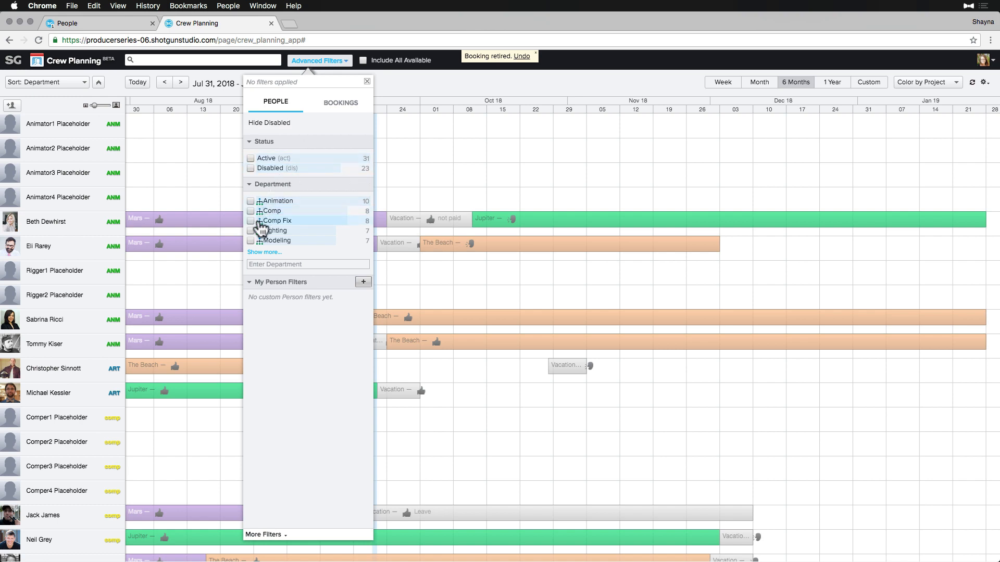
Check Modeling under Department in the filters and close the panel.
{"action": "left_click", "coordinate": [251, 241]}
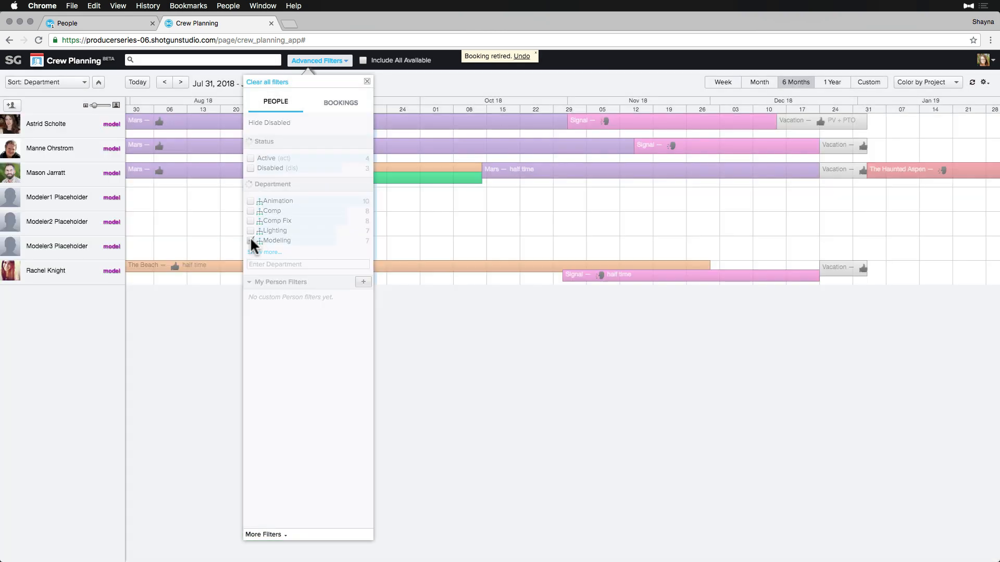
{"action": "left_click", "coordinate": [367, 82]}
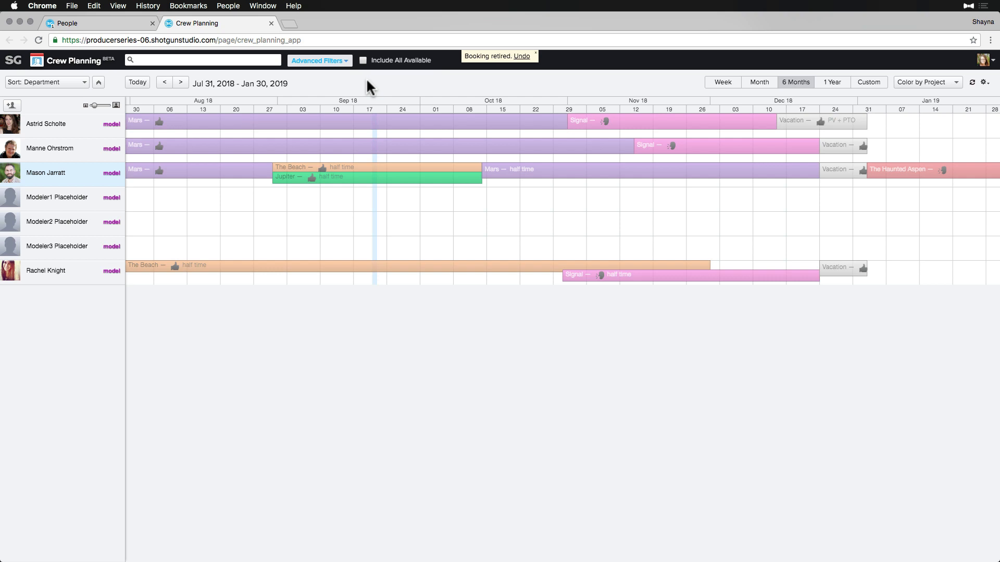
Book Modeler1 Placeholder on Signal Nov 1–Dec 30, pending, noted 'Placeholder for hire'.
{"action": "left_click", "coordinate": [574, 191]}
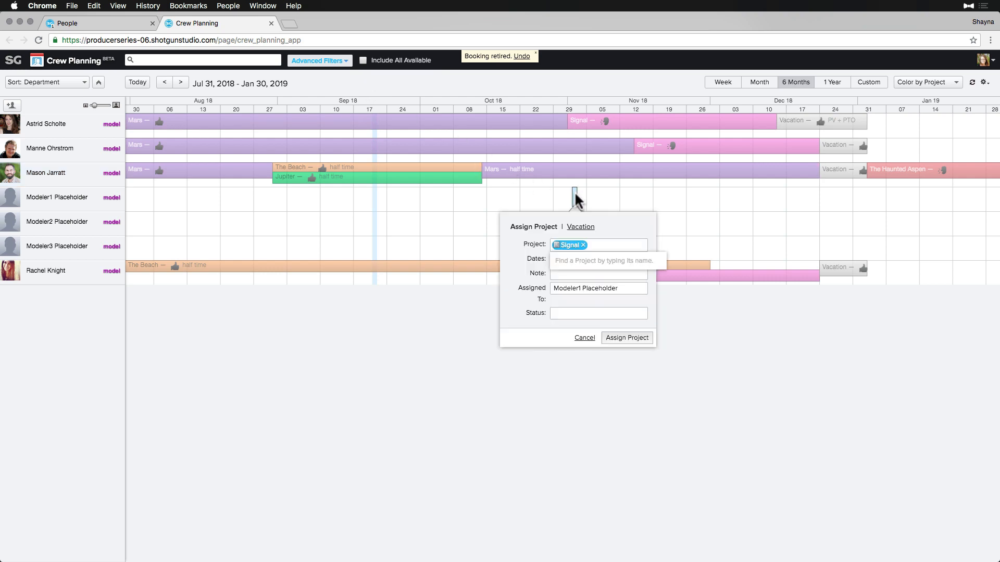
{"action": "left_click", "coordinate": [568, 259]}
{"action": "left_click", "coordinate": [628, 259]}
{"action": "left_click", "coordinate": [688, 273]}
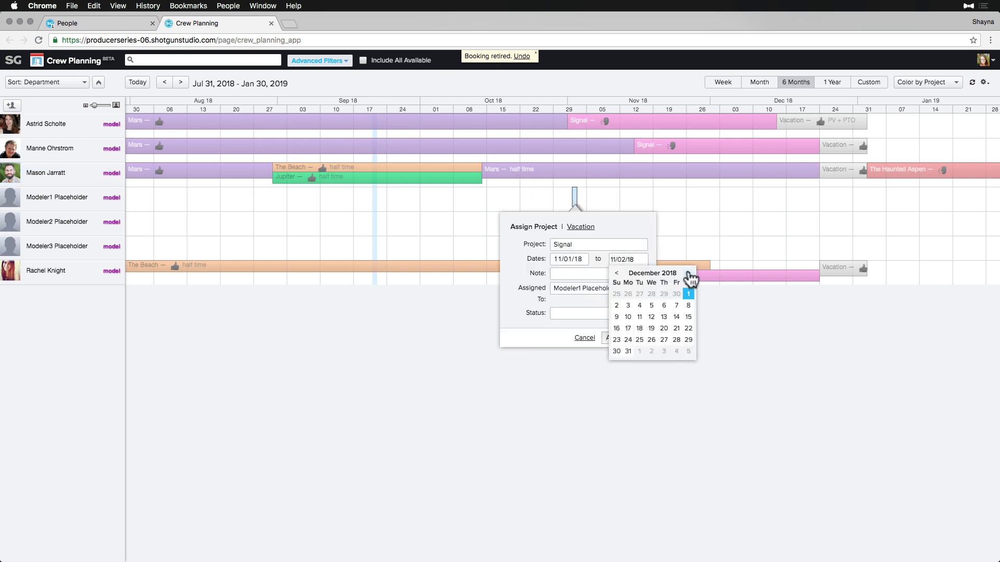
{"action": "left_click", "coordinate": [688, 272]}
{"action": "left_click", "coordinate": [617, 293]}
{"action": "left_click", "coordinate": [562, 272]}
{"action": "type", "text": "Placeholder for hire"}
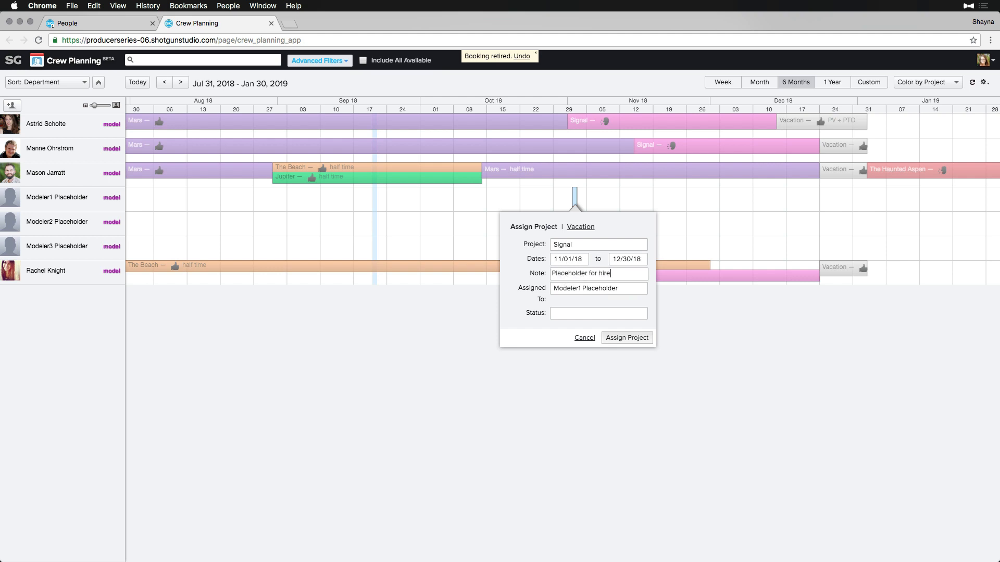
{"action": "left_click", "coordinate": [568, 314]}
{"action": "left_click", "coordinate": [570, 347]}
{"action": "left_click", "coordinate": [613, 338]}
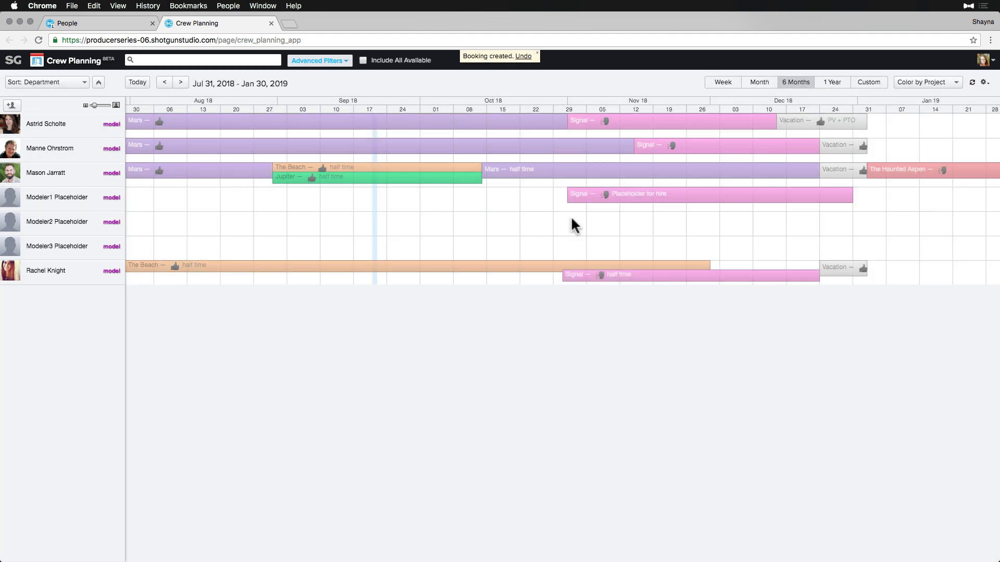
Give Modeler2 Placeholder the same pending Signal booking, Nov 1–Dec 30, noted 'Placeholder for hire'.
{"action": "left_click_drag", "start_coordinate": [570, 223], "coordinate": [852, 219]}
{"action": "left_click", "coordinate": [694, 303]}
{"action": "type", "text": "Placeholder for hire"}
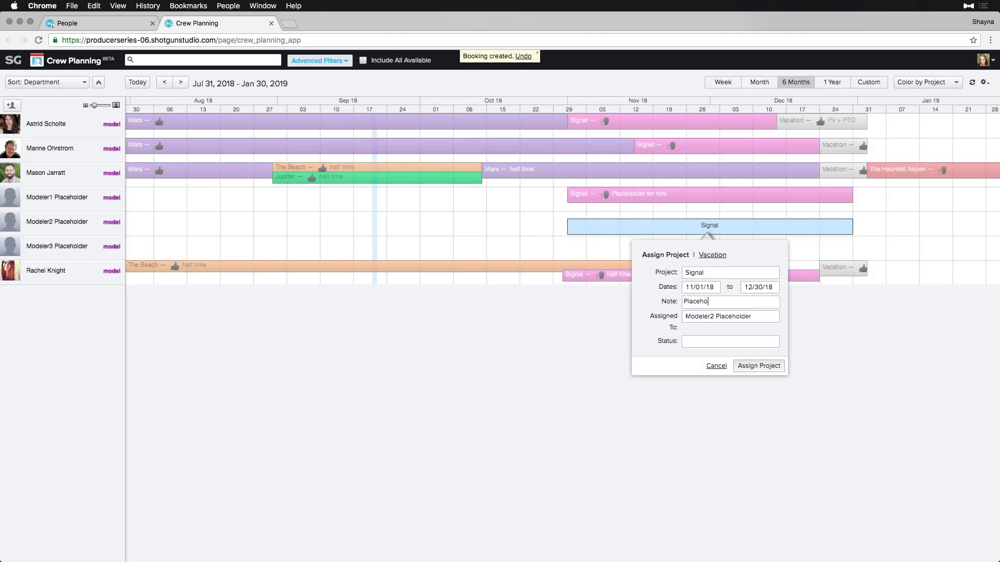
{"action": "left_click", "coordinate": [698, 341]}
{"action": "left_click", "coordinate": [692, 371]}
{"action": "left_click", "coordinate": [740, 370]}
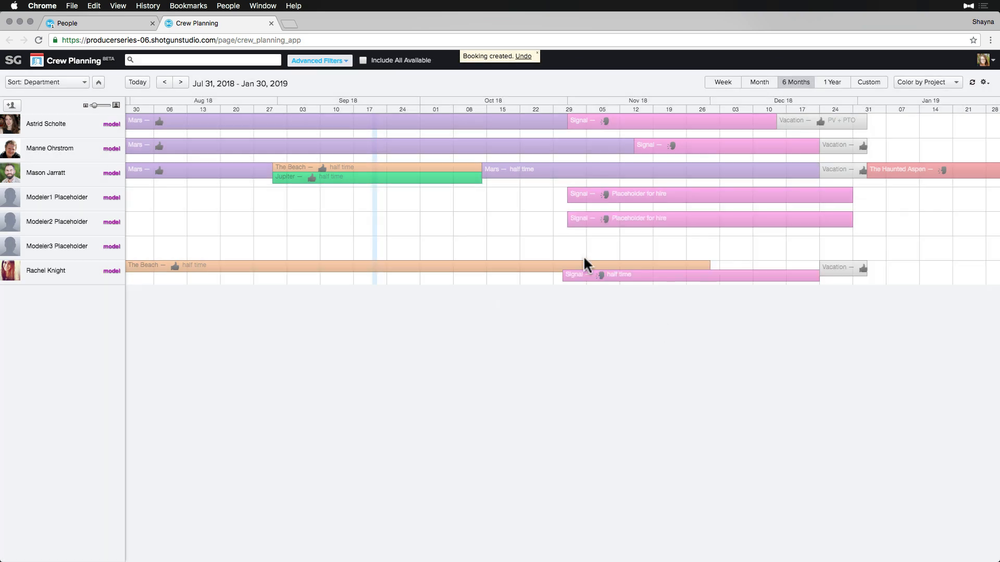
Add the matching pending Signal booking for Modeler3 Placeholder, Nov 1–Dec 30.
{"action": "left_click_drag", "start_coordinate": [568, 249], "coordinate": [853, 249]}
{"action": "left_click", "coordinate": [698, 327]}
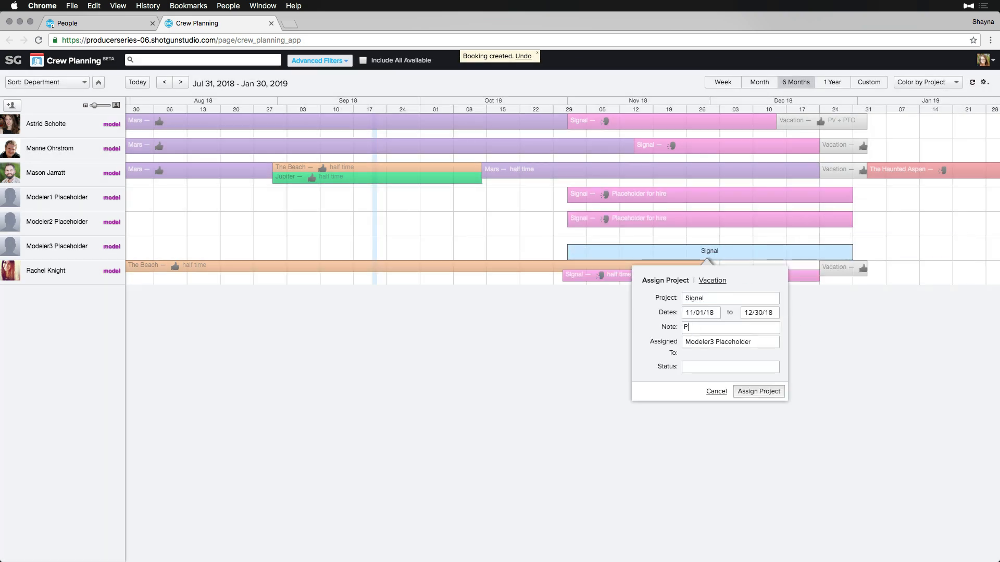
{"action": "type", "text": "Placeholder for hire"}
{"action": "left_click", "coordinate": [691, 367]}
{"action": "left_click", "coordinate": [747, 379]}
{"action": "left_click", "coordinate": [748, 391]}
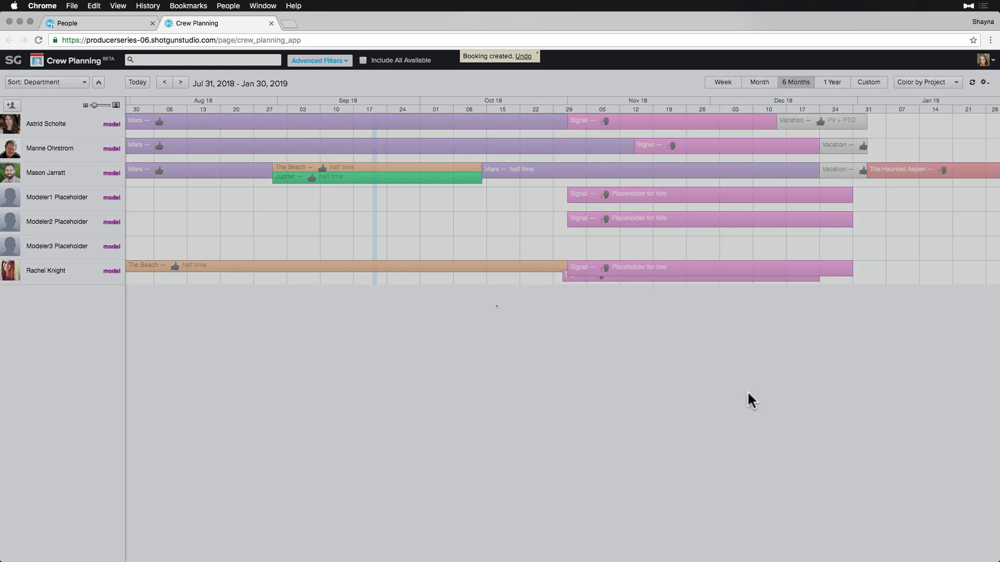
Book the bottom modeler on Signal from Jan 3 to May 31, 2019, as pending.
{"action": "left_click", "coordinate": [873, 268]}
{"action": "left_click", "coordinate": [864, 332]}
{"action": "left_click", "coordinate": [902, 367]}
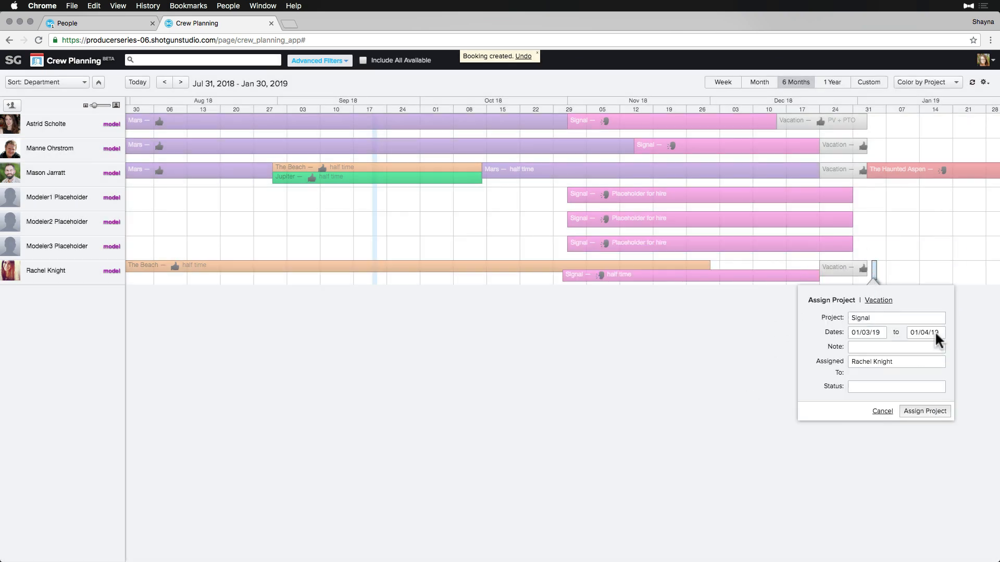
{"action": "left_click", "coordinate": [926, 332]}
{"action": "left_click", "coordinate": [986, 346]}
{"action": "left_click", "coordinate": [986, 346]}
{"action": "left_click", "coordinate": [985, 346]}
{"action": "left_click", "coordinate": [985, 346]}
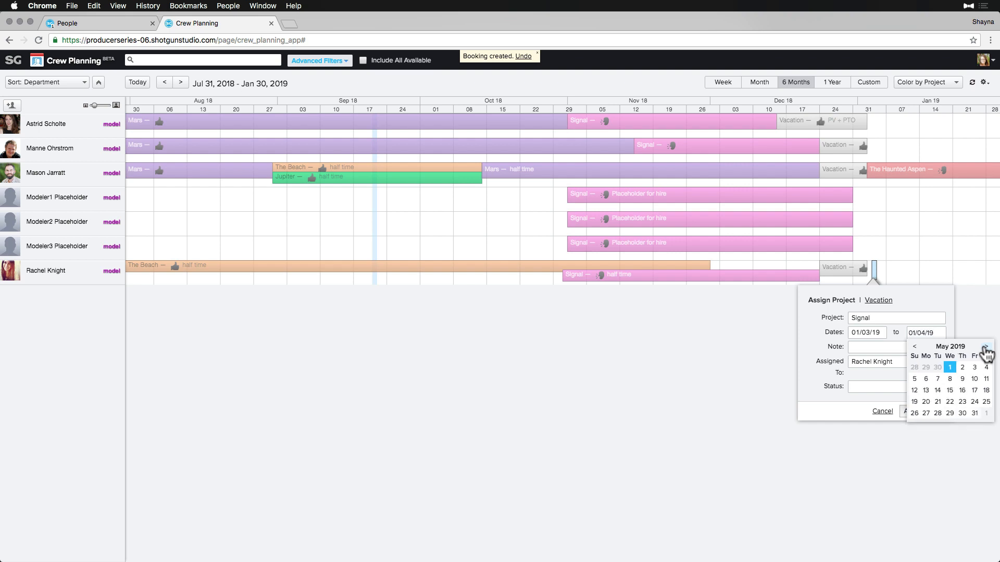
{"action": "left_click", "coordinate": [974, 413]}
{"action": "left_click", "coordinate": [872, 388]}
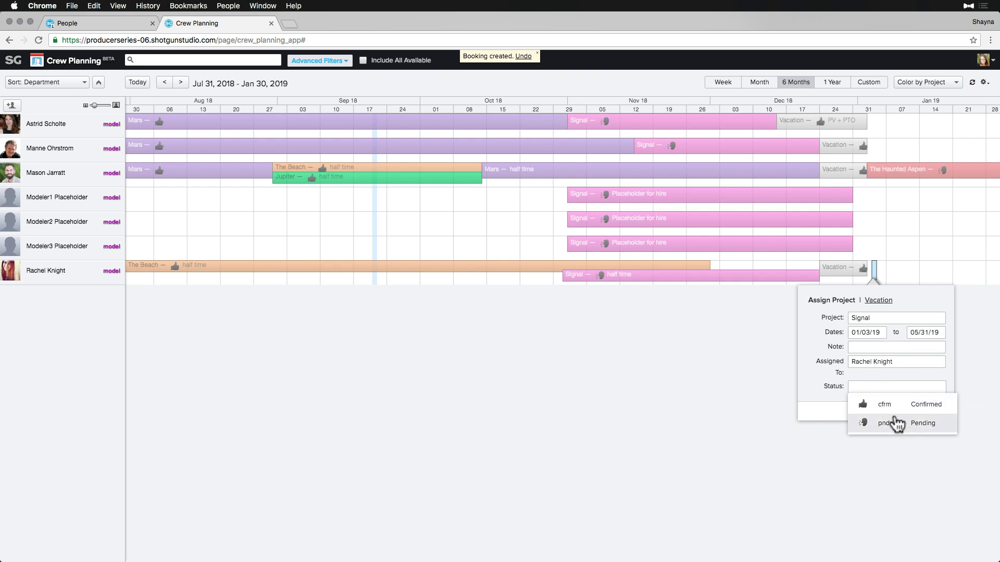
{"action": "left_click", "coordinate": [894, 419]}
{"action": "left_click", "coordinate": [922, 412]}
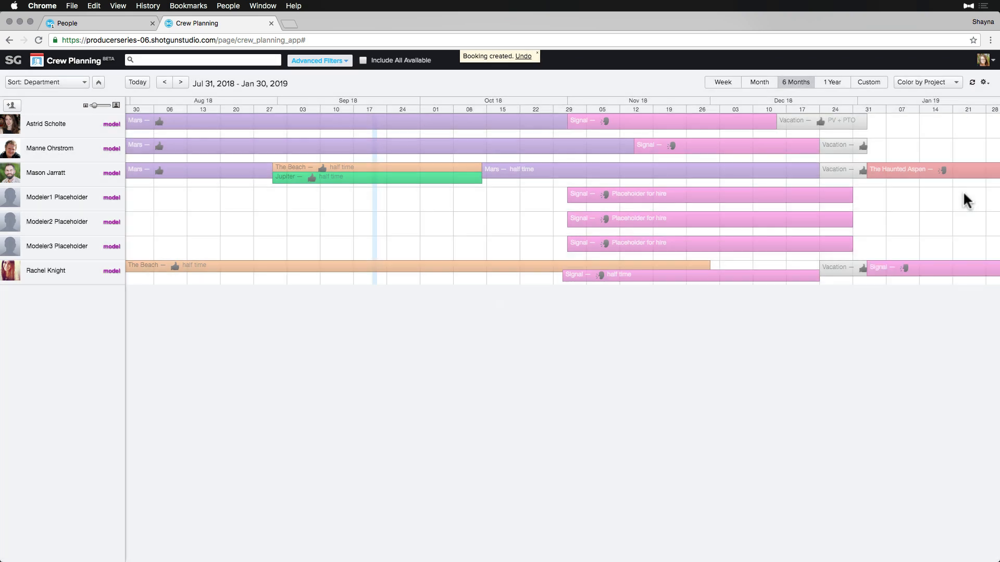
Book the top modeler on Signal from Jan 3 to Mar 31, 2019.
{"action": "left_click", "coordinate": [873, 122]}
{"action": "left_click", "coordinate": [859, 186]}
{"action": "left_click", "coordinate": [903, 221]}
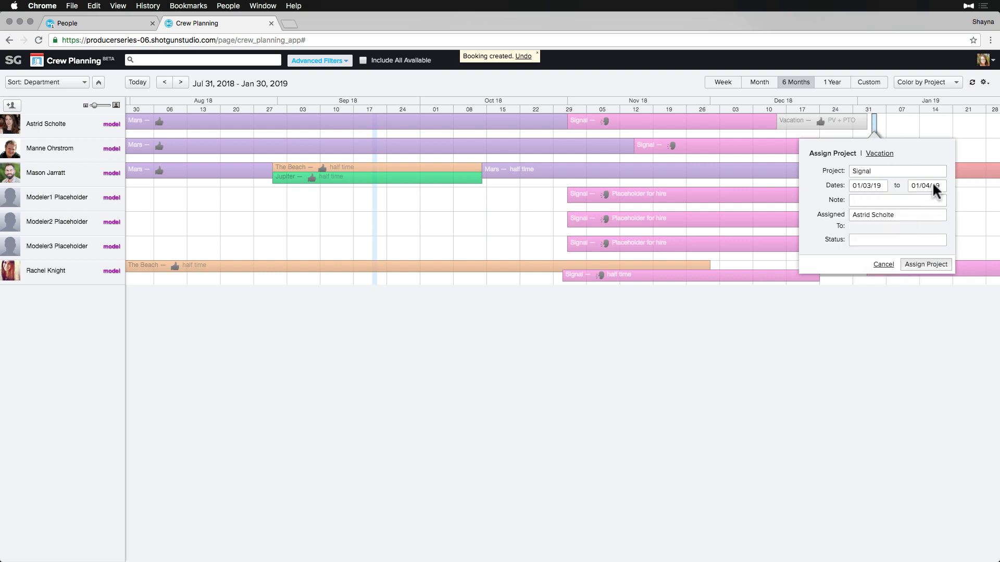
{"action": "left_click", "coordinate": [932, 185]}
{"action": "left_click", "coordinate": [988, 200]}
{"action": "left_click", "coordinate": [987, 199]}
{"action": "left_click", "coordinate": [914, 277]}
{"action": "left_click", "coordinate": [918, 264]}
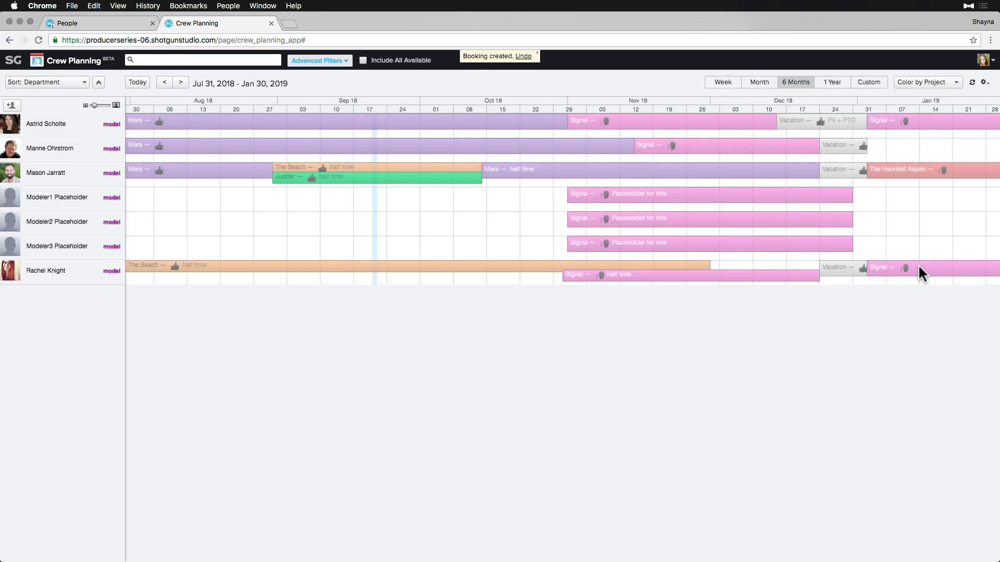
Page the schedule forward six months and back again to review the bookings.
{"action": "left_click", "coordinate": [180, 84]}
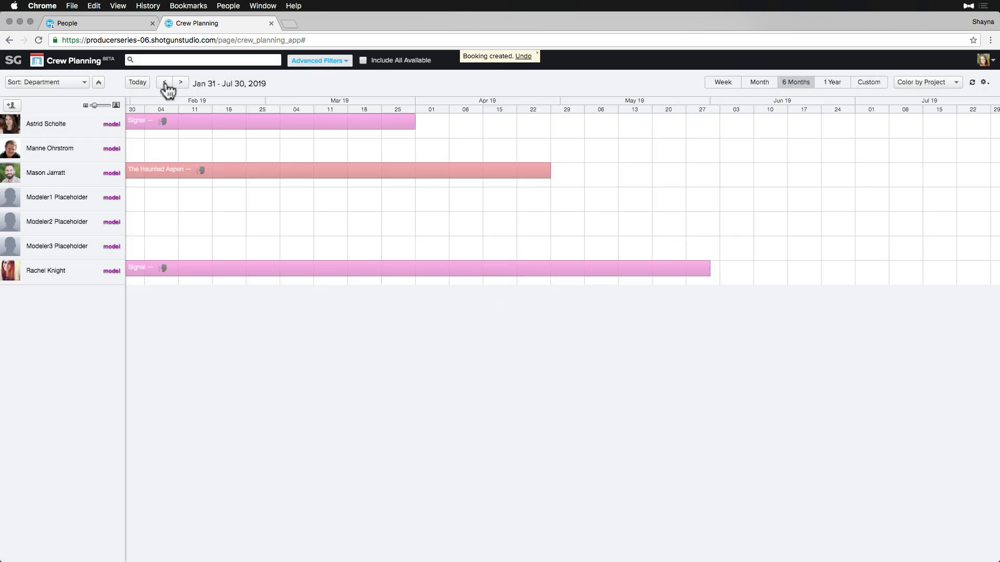
{"action": "left_click", "coordinate": [165, 82]}
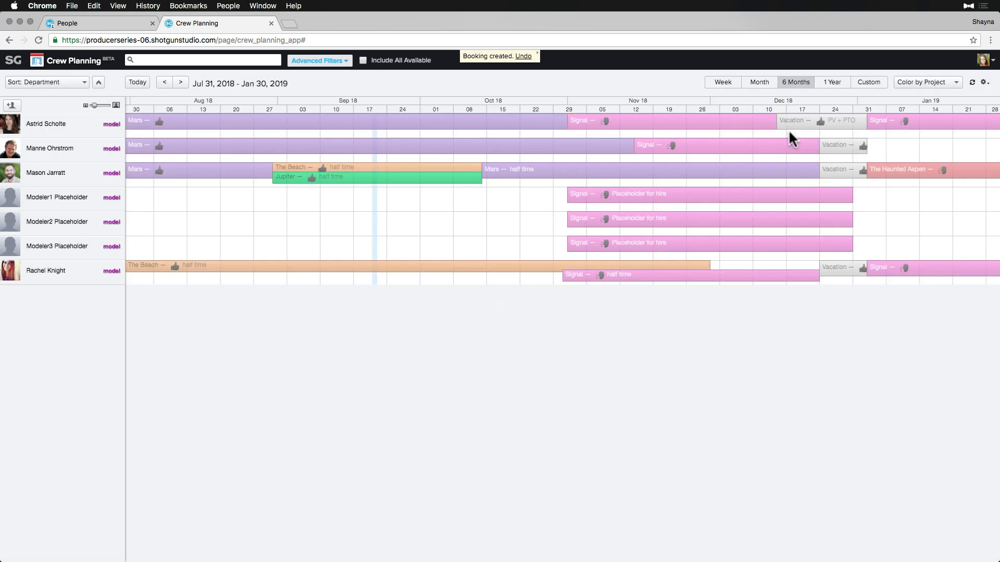
{"action": "mouse_move", "coordinate": [784, 126]}
Start a booking in the third modeler's row running from Dec 3 to Dec 21.
{"action": "mouse_move", "coordinate": [748, 167]}
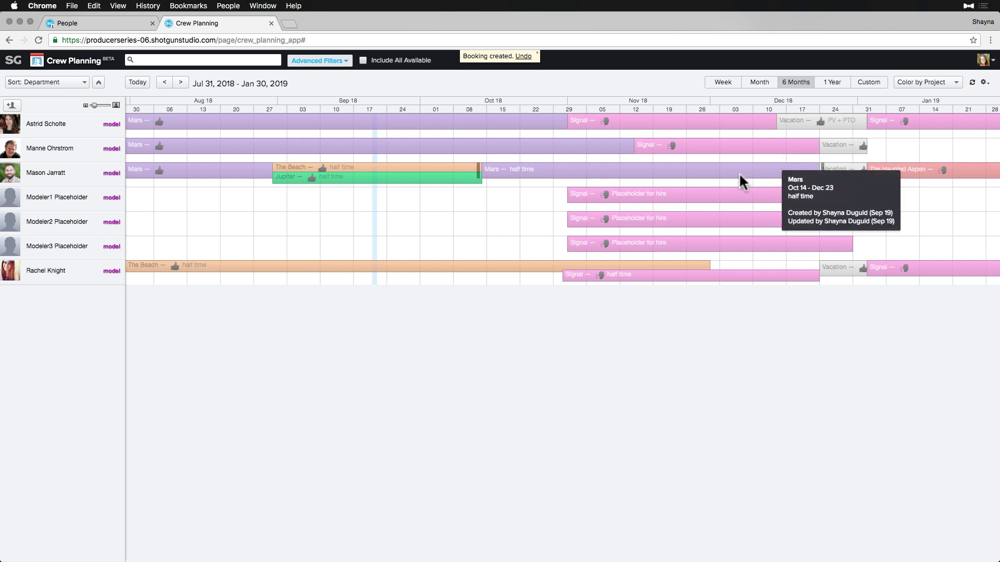
{"action": "left_click", "coordinate": [725, 176]}
{"action": "left_click", "coordinate": [722, 232]}
{"action": "left_click", "coordinate": [720, 281]}
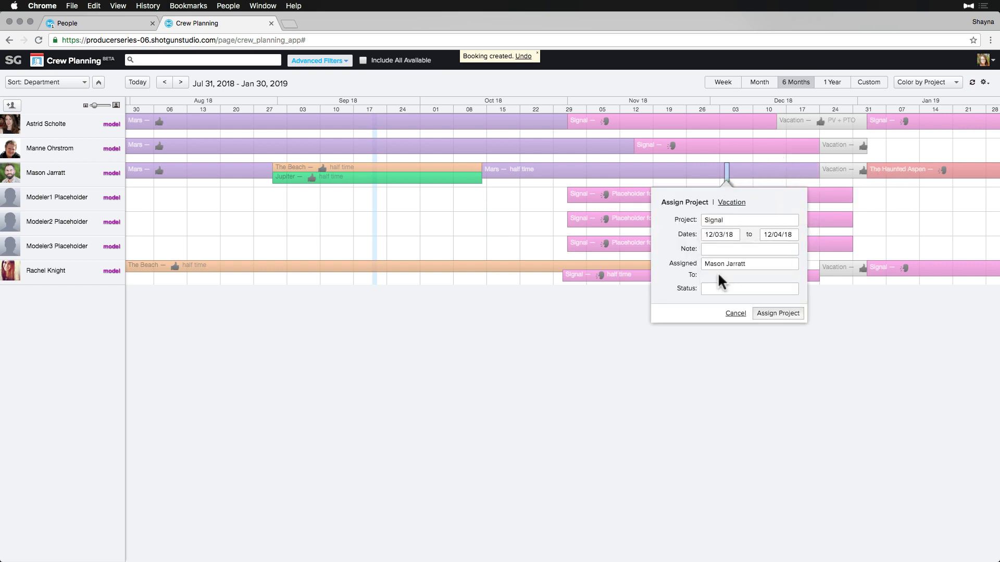
{"action": "left_click", "coordinate": [779, 235]}
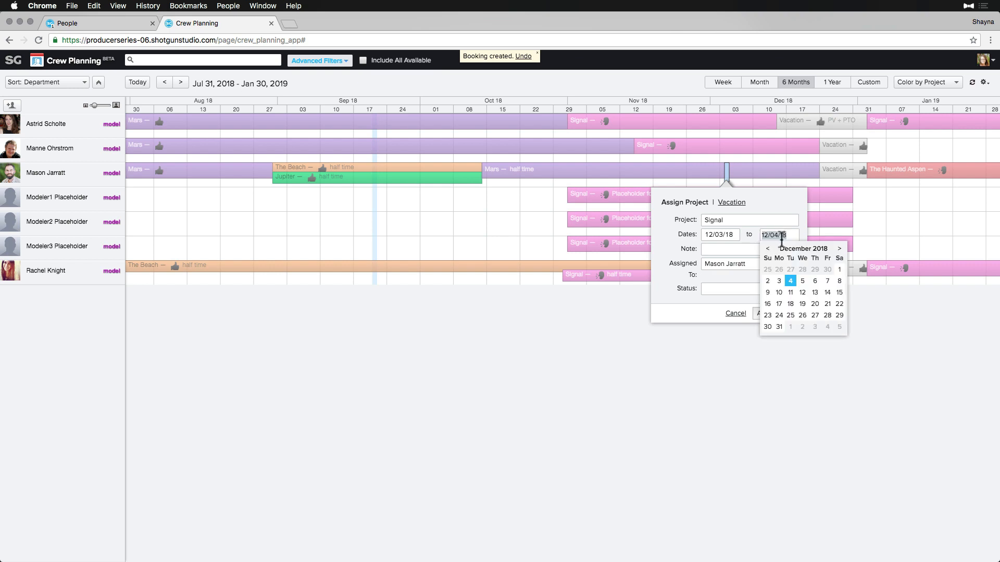
{"action": "left_click", "coordinate": [828, 304]}
Note the booking as half-time cover for a colleague and create the Signal booking.
{"action": "left_click", "coordinate": [724, 250]}
{"action": "type", "text": "half time "}
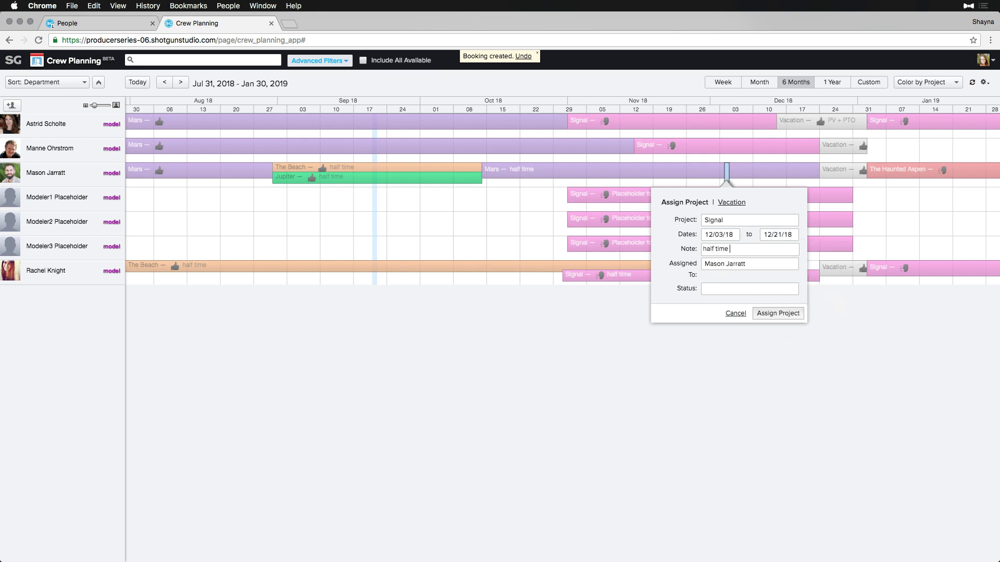
{"action": "type", "text": "covering for Astrid"}
{"action": "left_click", "coordinate": [729, 289]}
{"action": "left_click", "coordinate": [767, 312]}
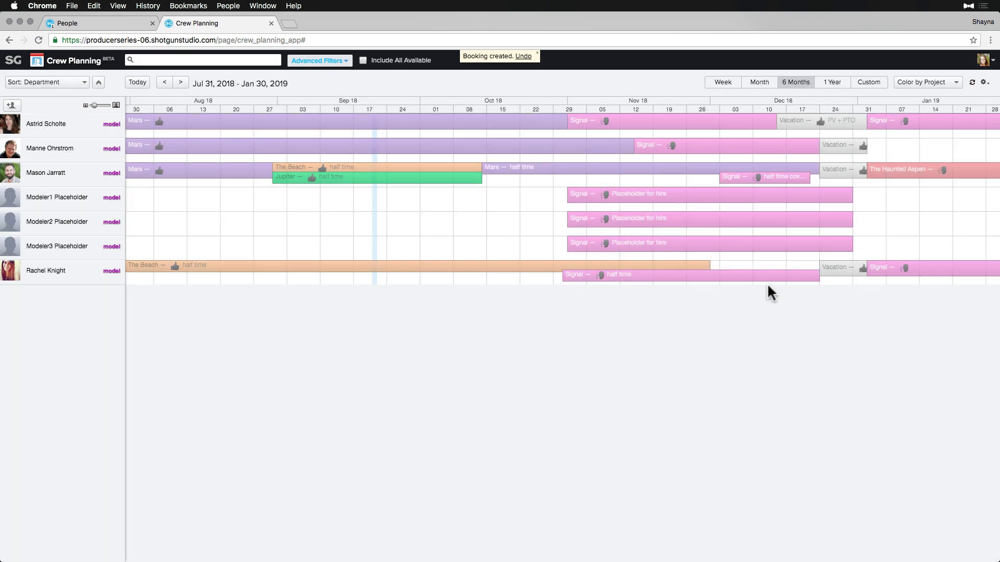
{"action": "mouse_move", "coordinate": [781, 178]}
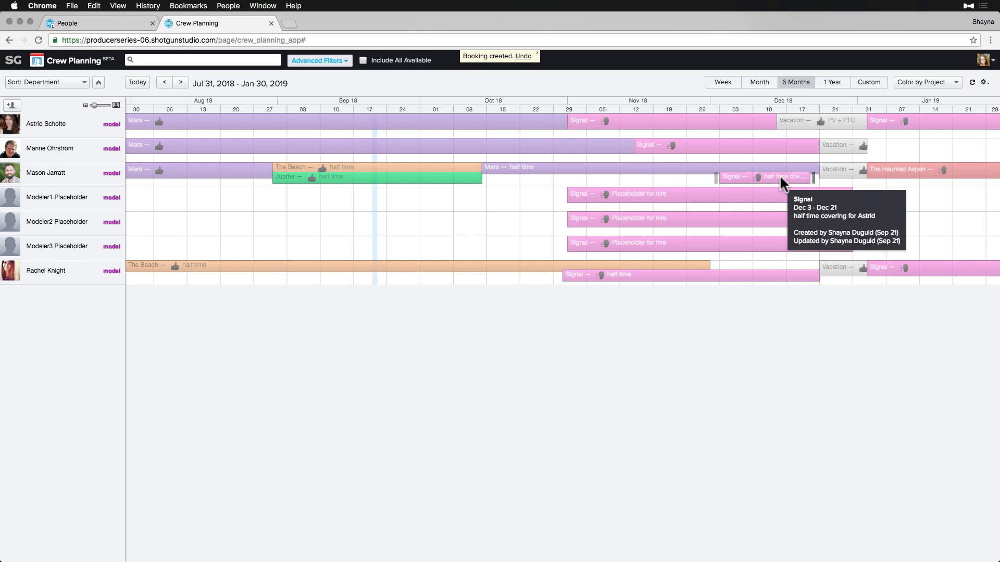
Colour the crew schedule's bookings by Status.
{"action": "left_click", "coordinate": [180, 82]}
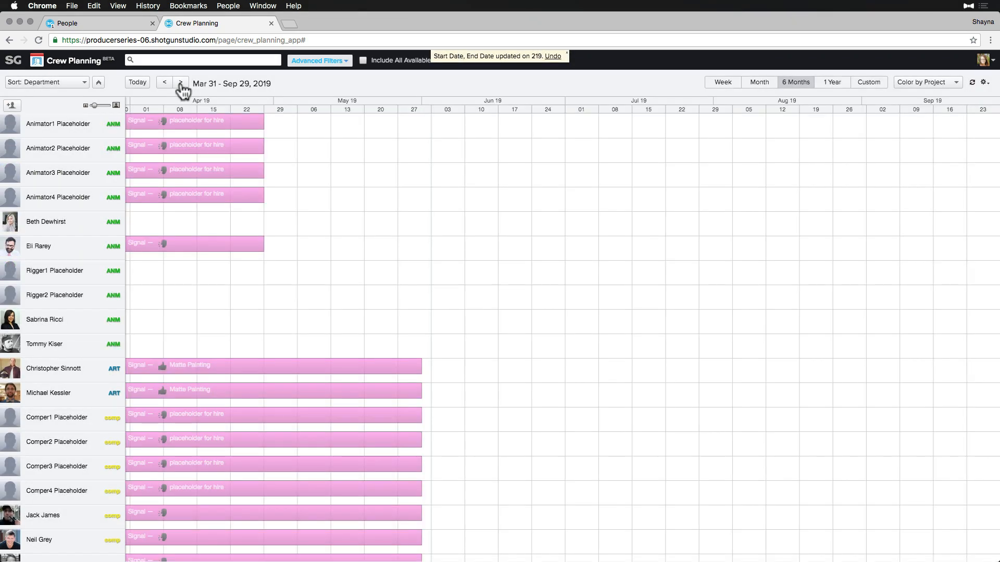
{"action": "left_click", "coordinate": [165, 83]}
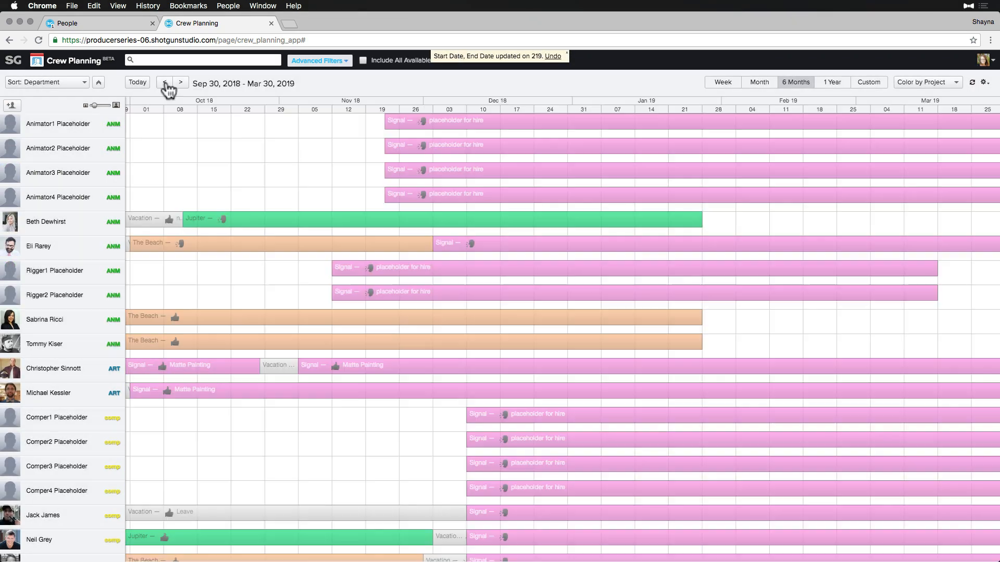
{"action": "left_click", "coordinate": [917, 83]}
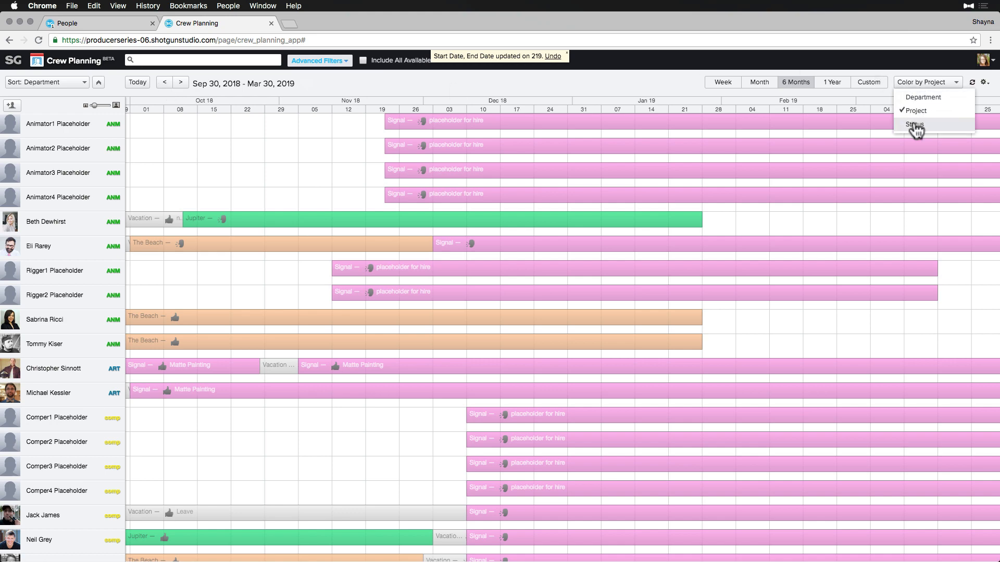
{"action": "left_click", "coordinate": [913, 125]}
{"action": "mouse_move", "coordinate": [911, 120]}
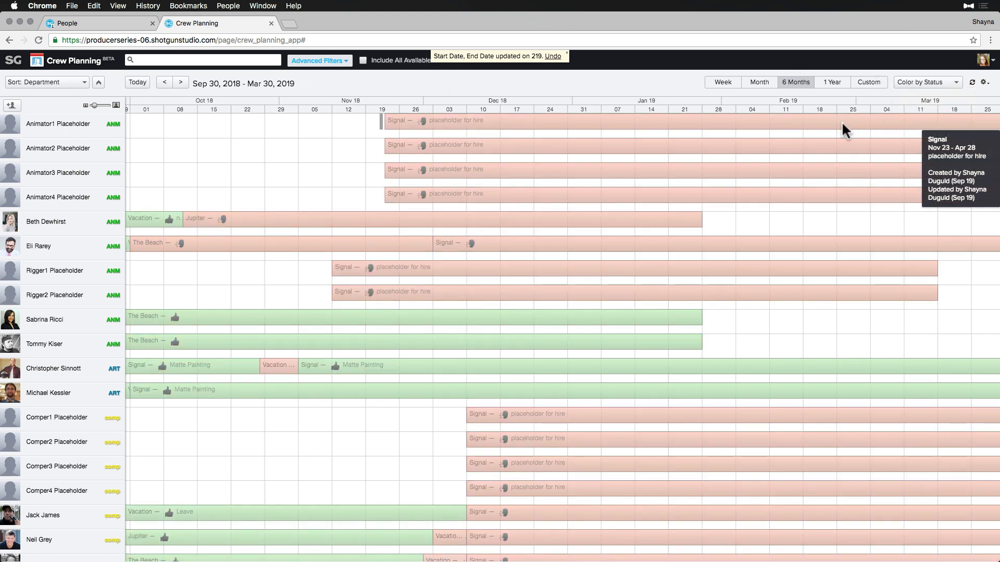
Filter people to the Modeling department and search for 'placeholder'.
{"action": "left_click", "coordinate": [319, 61]}
{"action": "left_click", "coordinate": [250, 211]}
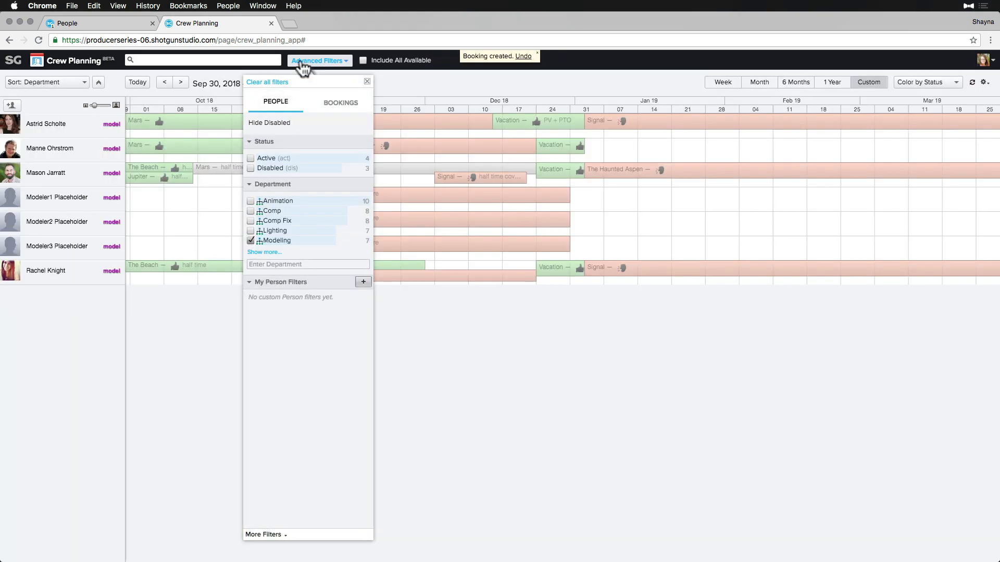
{"action": "left_click", "coordinate": [307, 60]}
{"action": "left_click", "coordinate": [230, 60]}
{"action": "type", "text": "placeholder"}
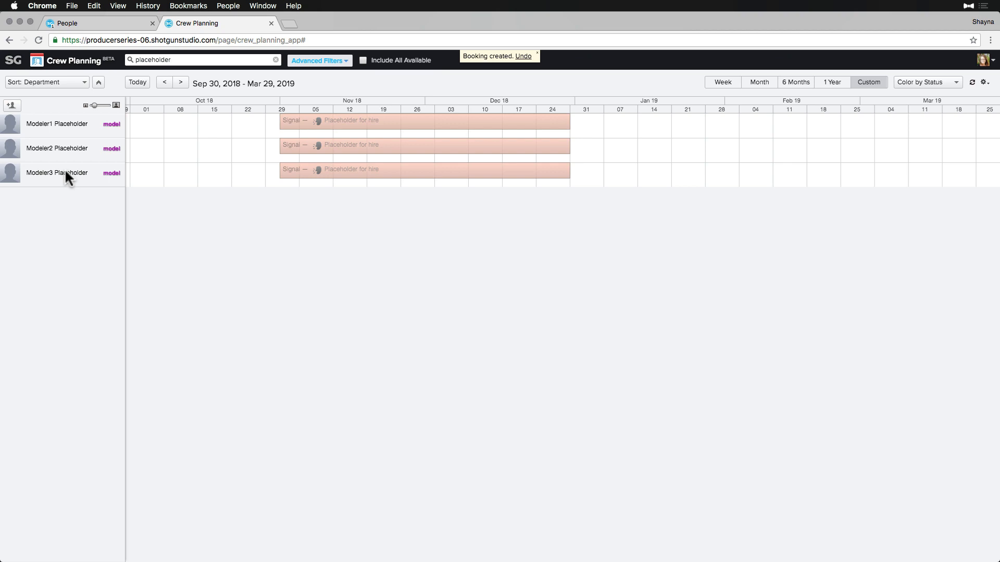
In People filtered to Modeling, rename Modeler1 Placeholder to the new hire's name.
{"action": "left_click", "coordinate": [69, 23]}
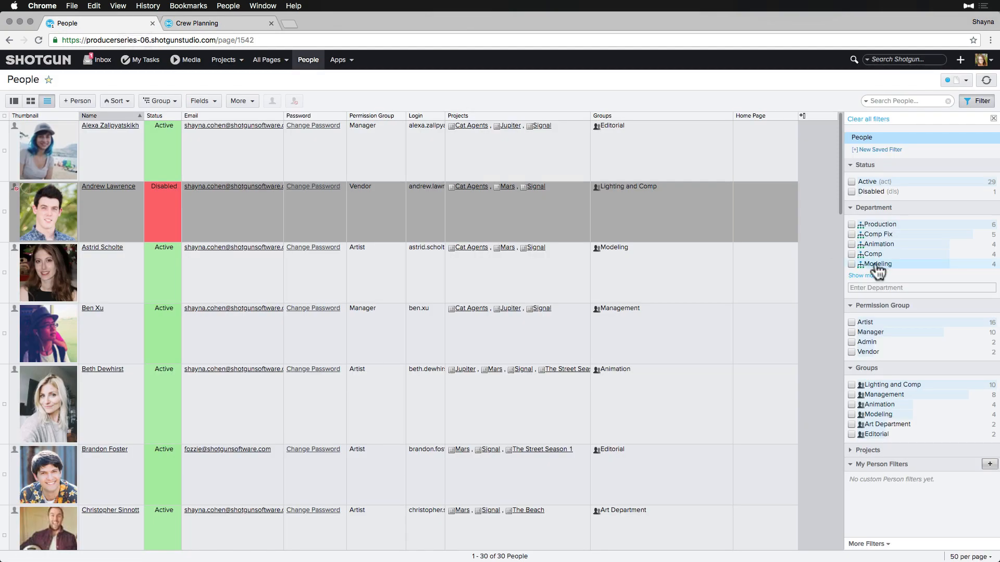
{"action": "left_click", "coordinate": [873, 262]}
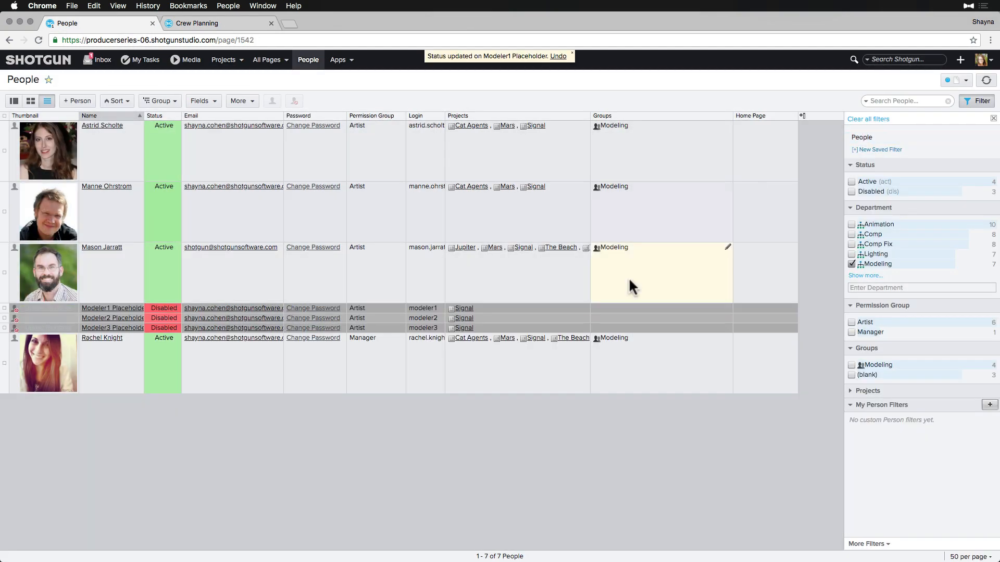
{"action": "double_click", "coordinate": [112, 308]}
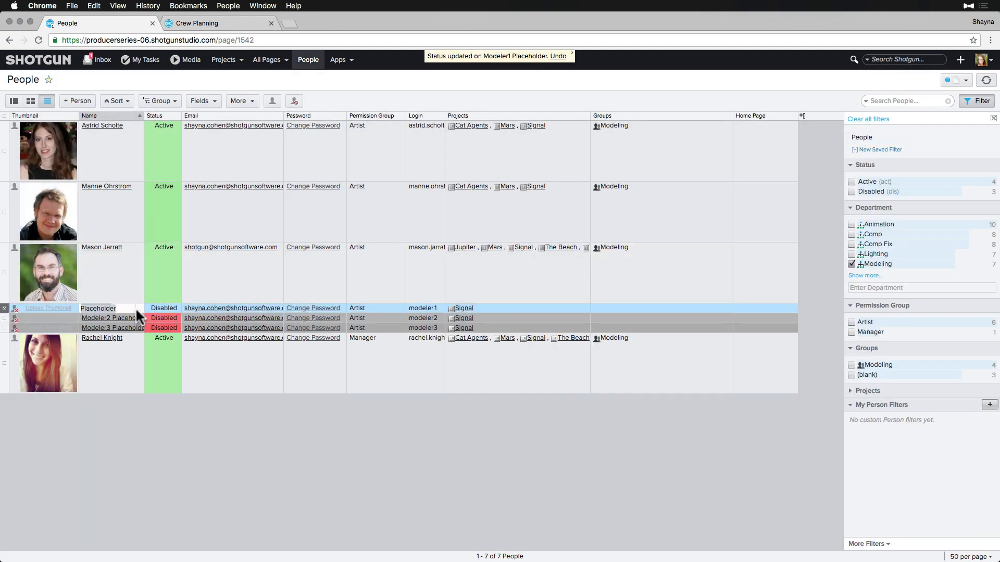
{"action": "key", "text": "Return"}
Set the person's status to Active and enter their login and e-mail address.
{"action": "double_click", "coordinate": [163, 308]}
{"action": "left_click", "coordinate": [182, 323]}
{"action": "double_click", "coordinate": [424, 308]}
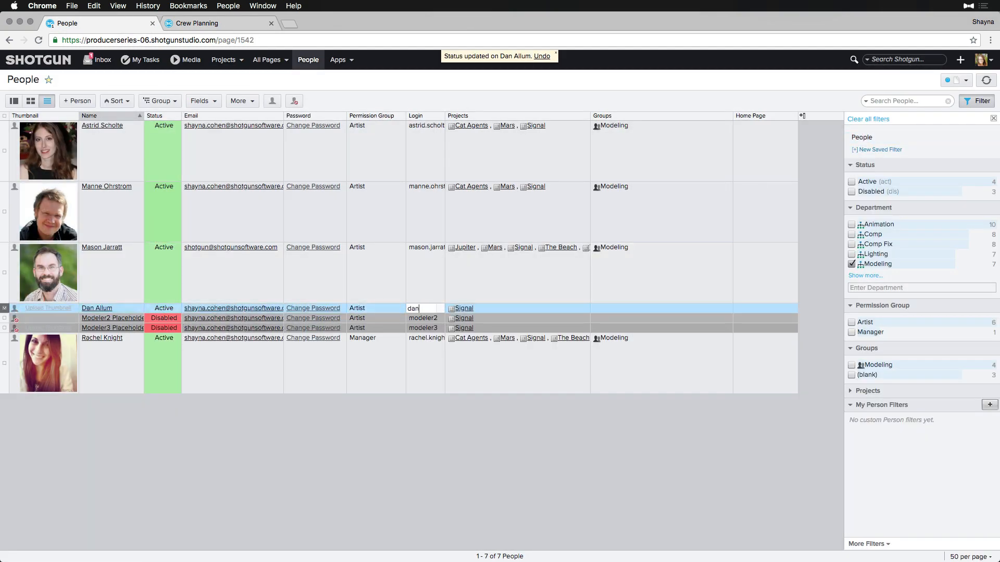
{"action": "double_click", "coordinate": [276, 309]}
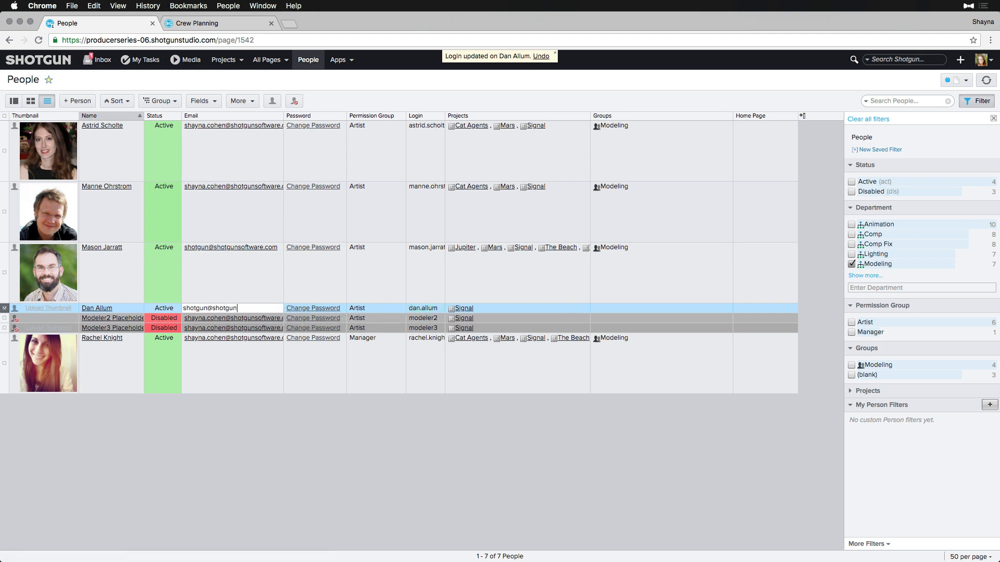
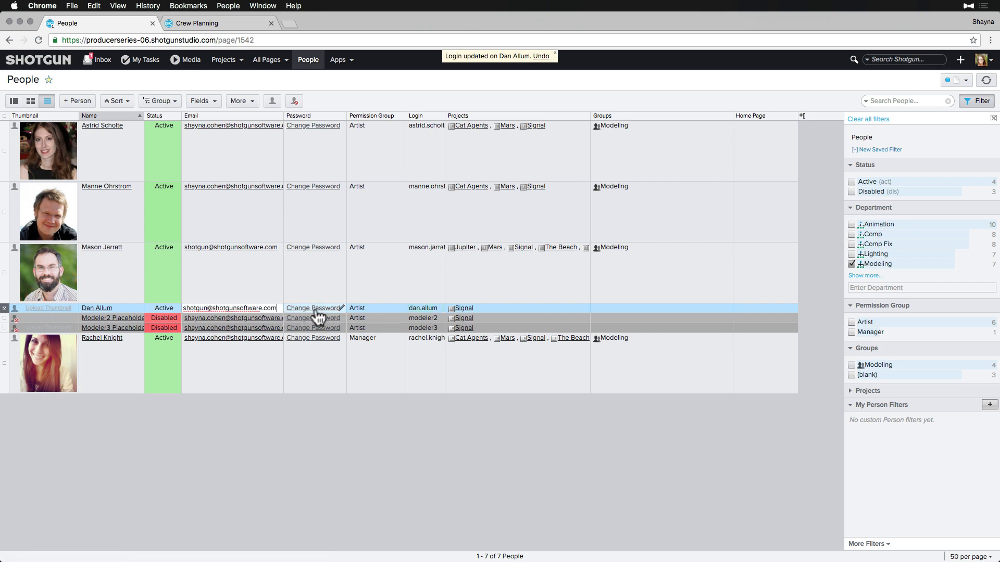
Set and save a new password for the person.
{"action": "left_click", "coordinate": [327, 308]}
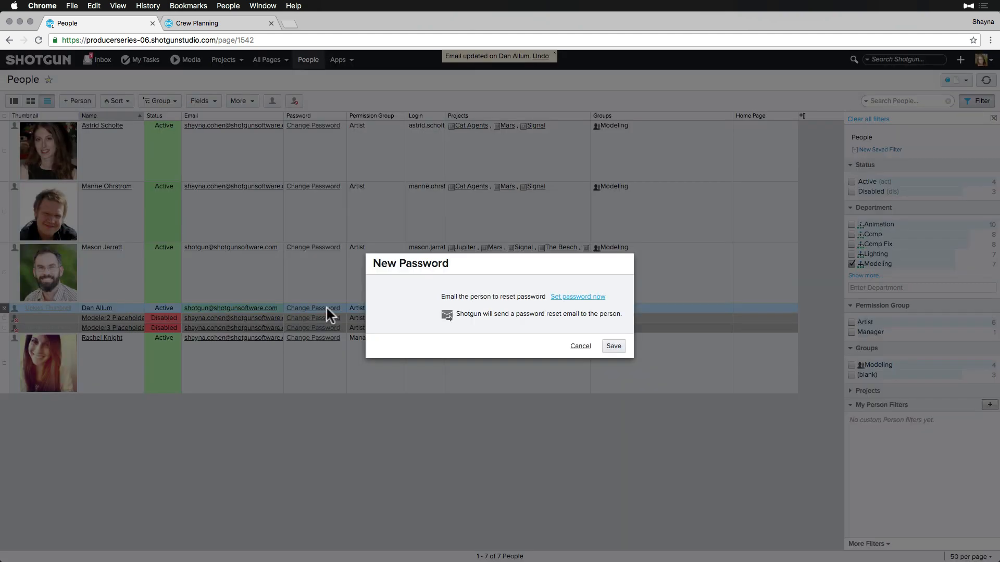
{"action": "left_click", "coordinate": [612, 346]}
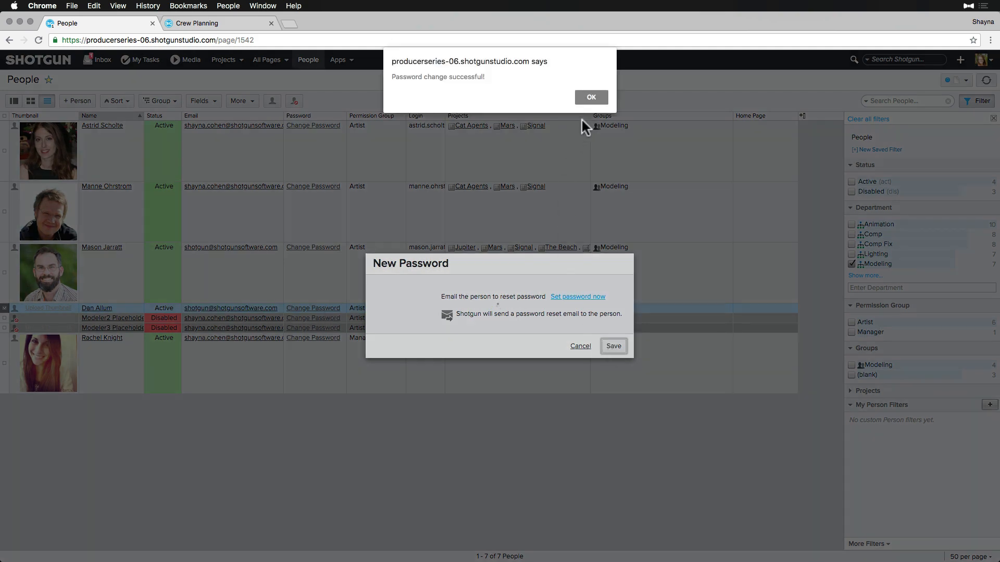
{"action": "left_click", "coordinate": [592, 95]}
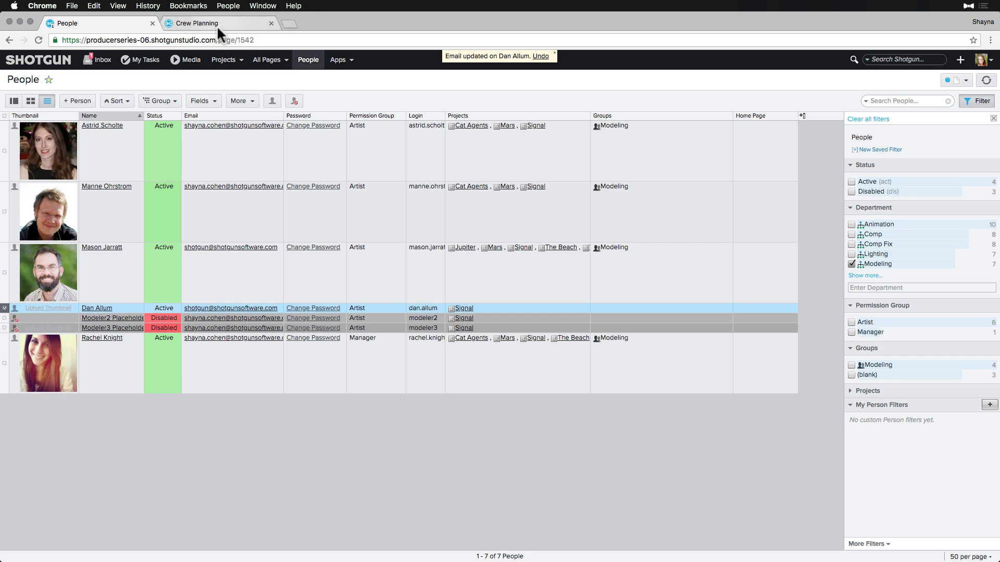
{"action": "left_click", "coordinate": [194, 25]}
Give the first modeler's Signal booking the thumbs-up status and the note 'Hired!'.
{"action": "left_click", "coordinate": [970, 82]}
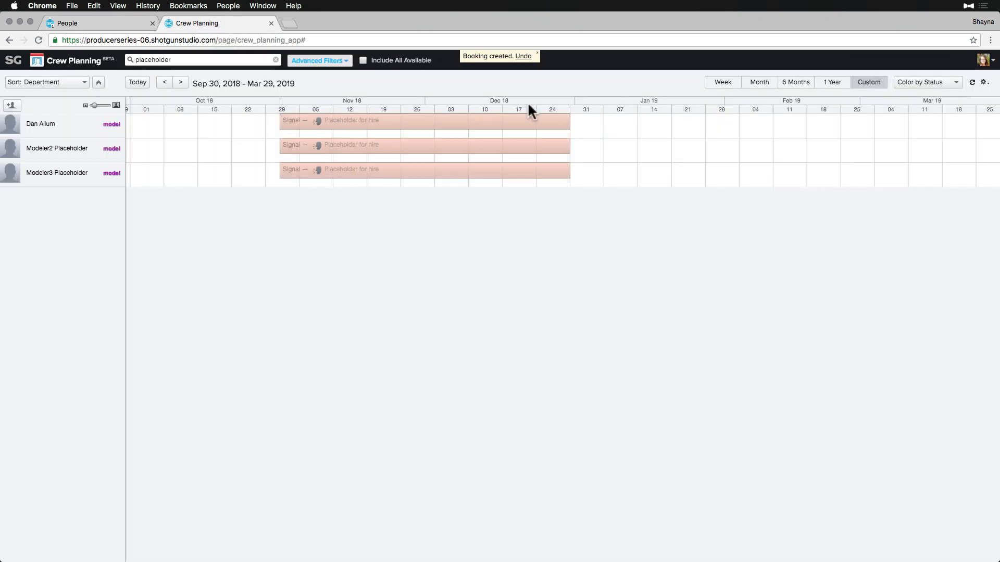
{"action": "left_click", "coordinate": [470, 119]}
{"action": "left_click", "coordinate": [452, 237]}
{"action": "left_click", "coordinate": [458, 256]}
{"action": "triple_click", "coordinate": [477, 197]}
{"action": "type", "text": "Hired!"}
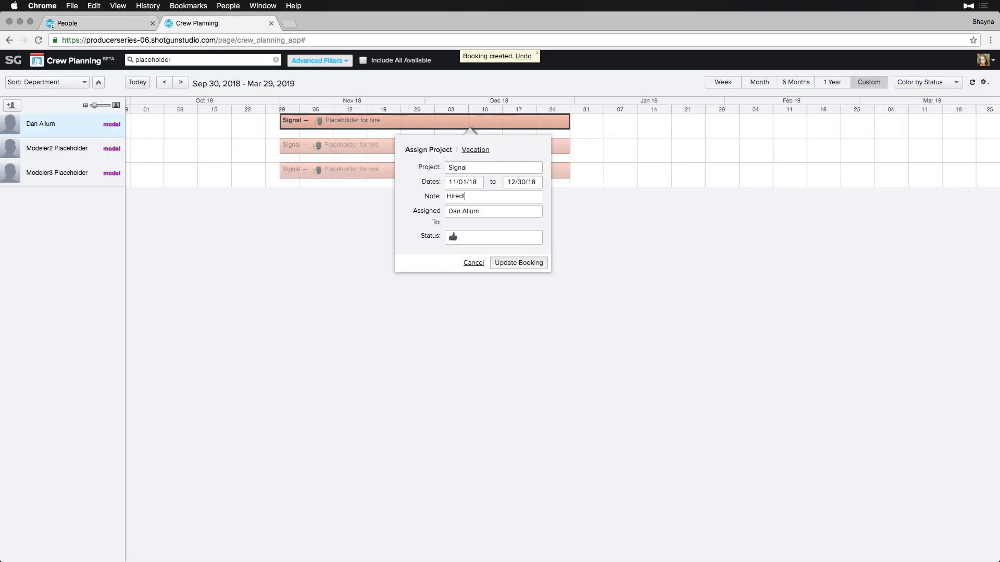
{"action": "left_click", "coordinate": [530, 261]}
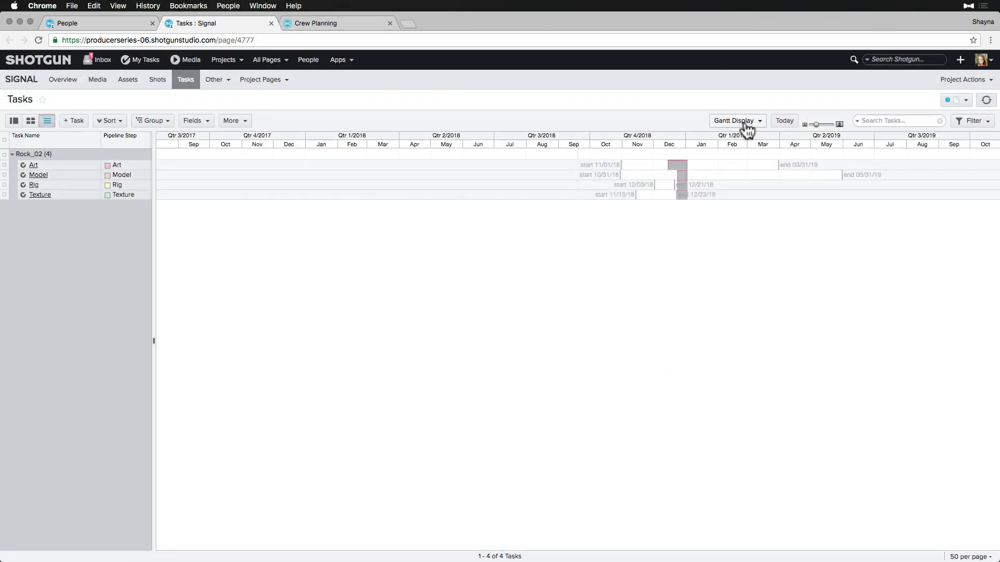
Show booking availability on the Signal task Gantt chart.
{"action": "left_click", "coordinate": [746, 125]}
{"action": "left_click", "coordinate": [754, 137]}
{"action": "mouse_move", "coordinate": [618, 166]}
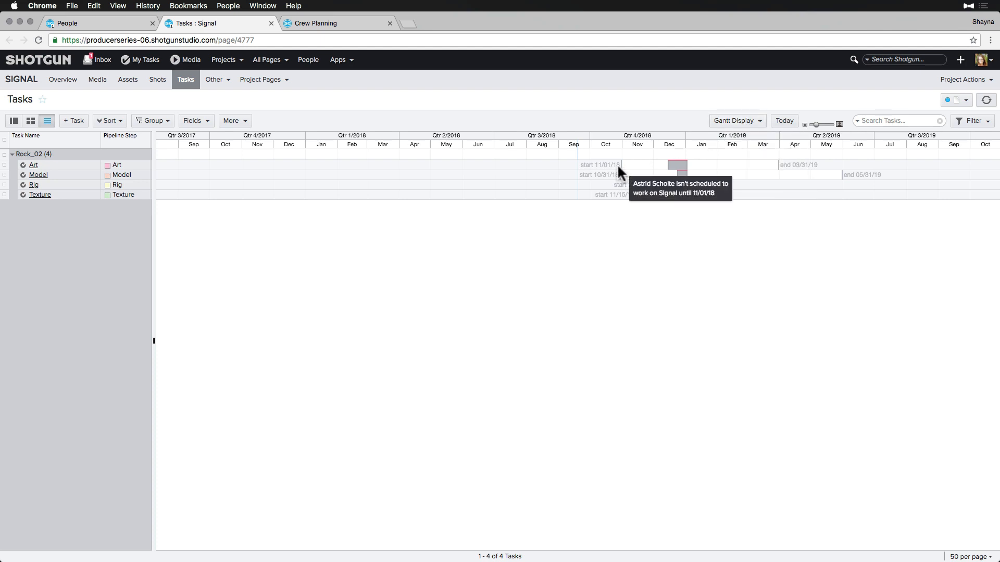
{"action": "mouse_move", "coordinate": [681, 176]}
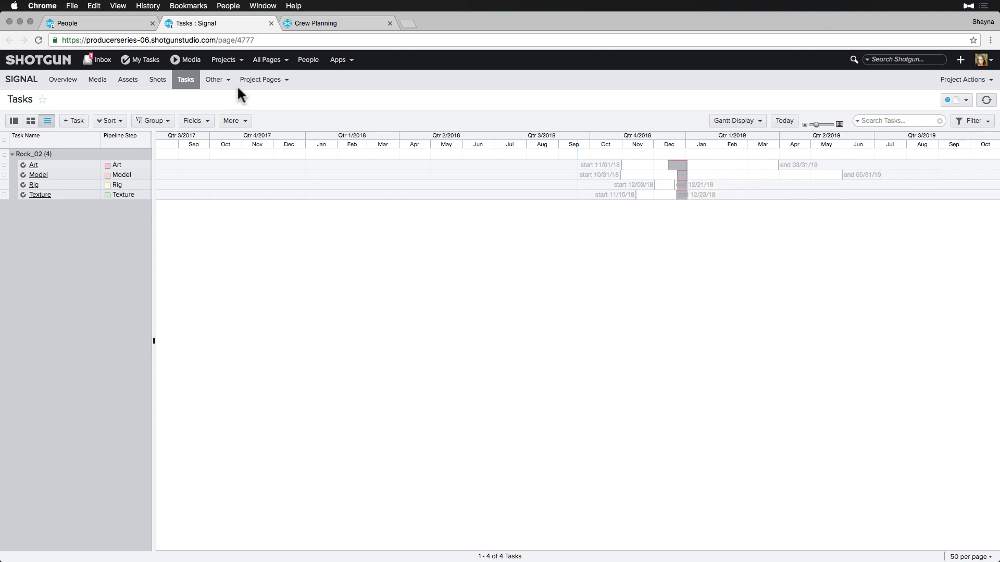
{"action": "left_click", "coordinate": [221, 81]}
Group the Bookings list by Start Date by month, then by Assigned To department.
{"action": "left_click", "coordinate": [224, 99]}
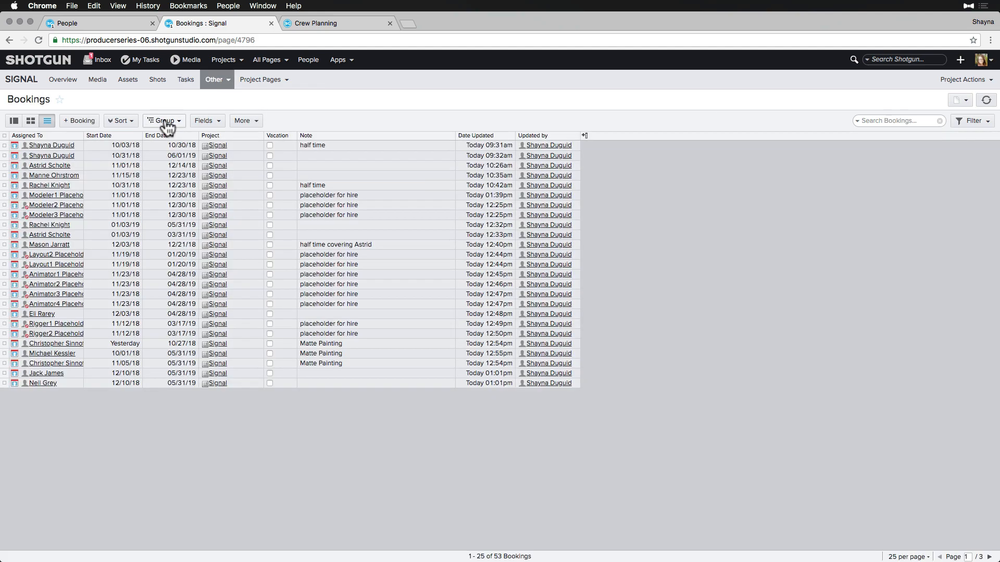
{"action": "left_click", "coordinate": [163, 121]}
{"action": "left_click", "coordinate": [172, 244]}
{"action": "left_click", "coordinate": [155, 351]}
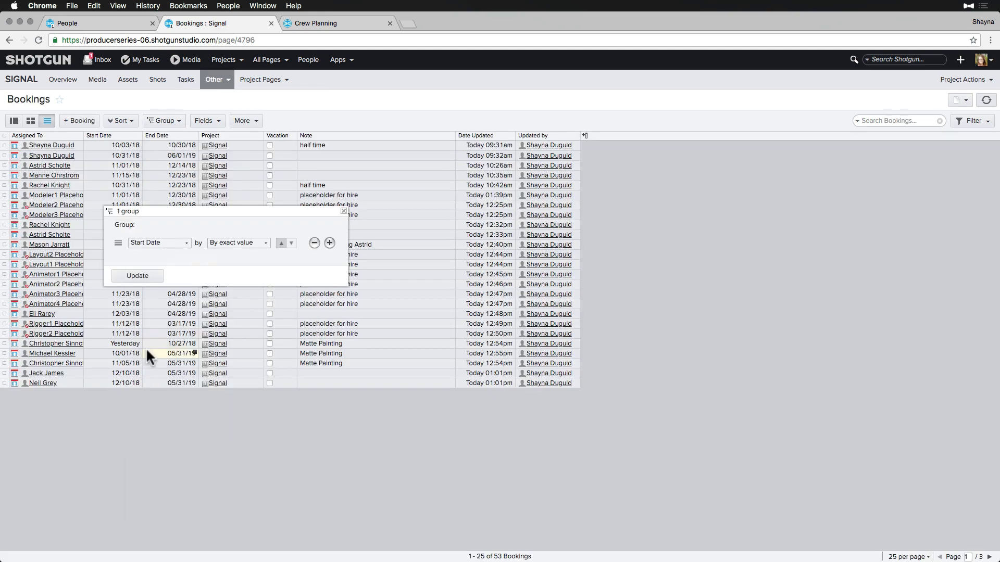
{"action": "left_click", "coordinate": [158, 259]}
{"action": "mouse_move", "coordinate": [157, 488]}
{"action": "left_click", "coordinate": [278, 105]}
{"action": "left_click", "coordinate": [238, 243]}
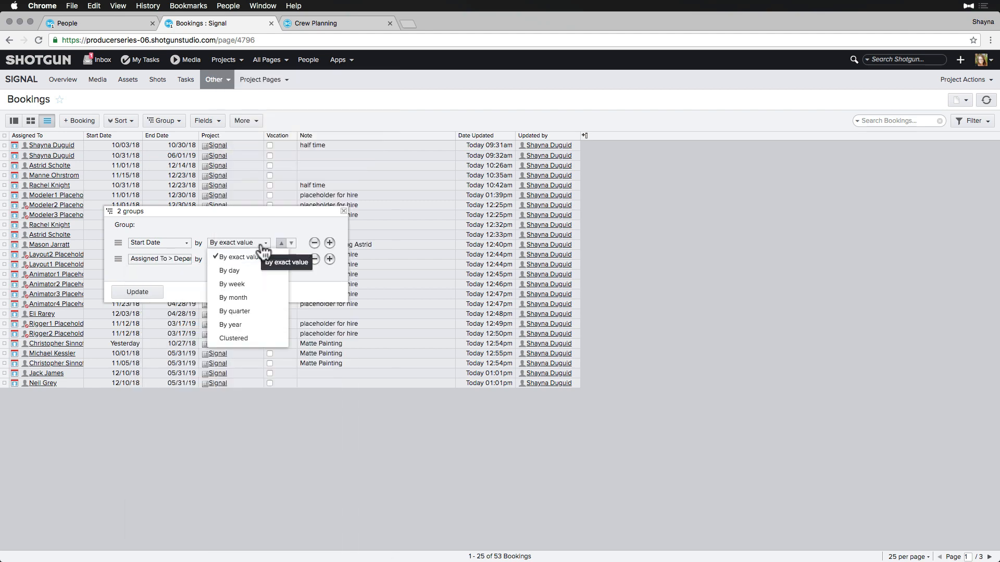
{"action": "left_click", "coordinate": [245, 285]}
{"action": "left_click", "coordinate": [137, 291]}
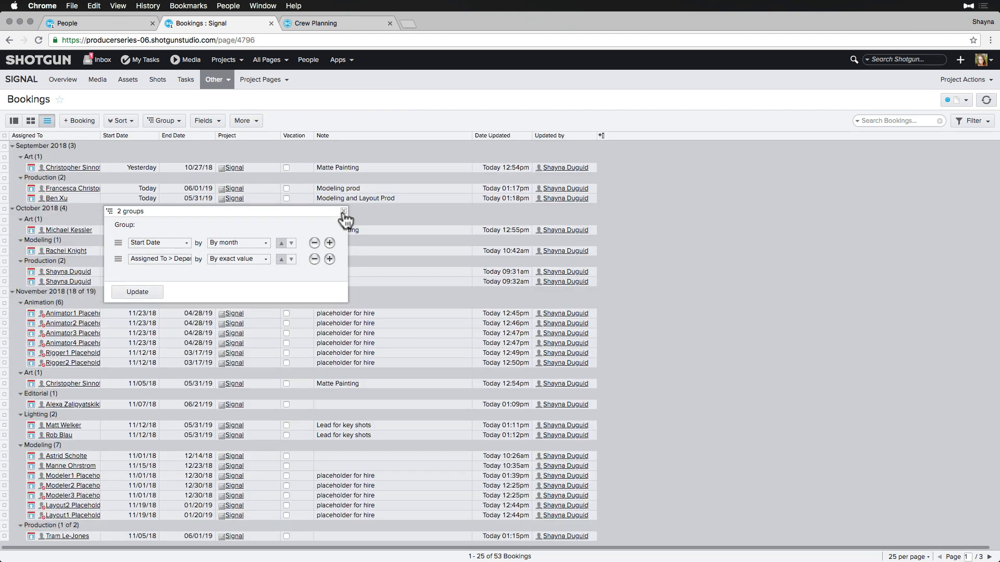
{"action": "left_click", "coordinate": [344, 212]}
Add the Assigned To Thumbnail column and move it to the first position.
{"action": "left_click", "coordinate": [601, 136]}
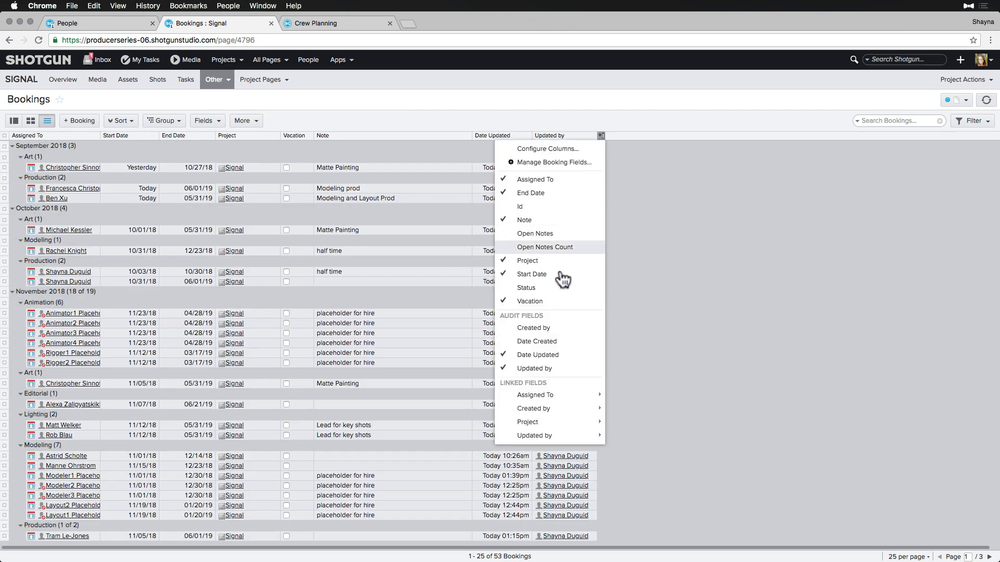
{"action": "mouse_move", "coordinate": [536, 397]}
{"action": "scroll", "coordinate": [627, 393], "scroll_direction": "down", "scroll_amount": 3}
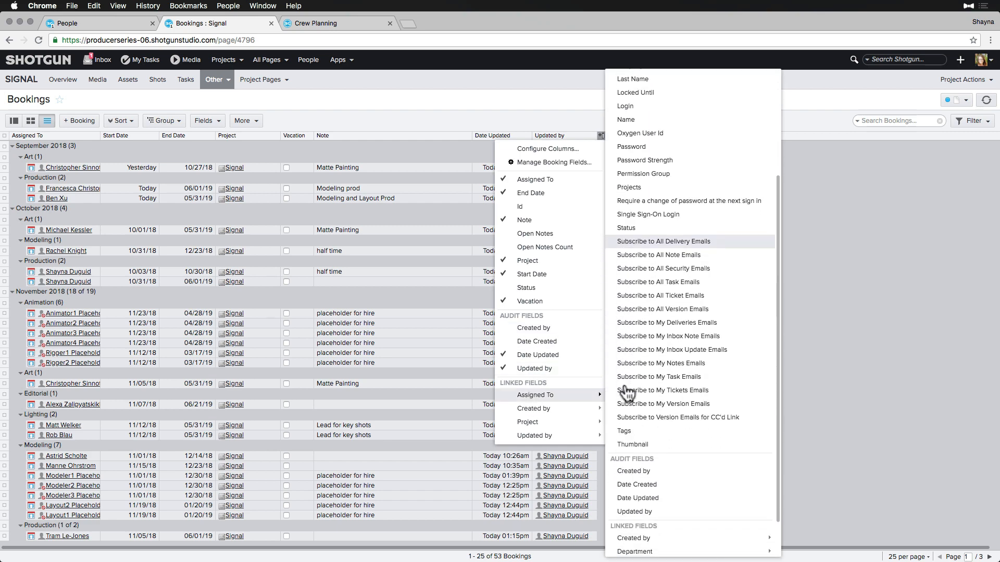
{"action": "left_click", "coordinate": [627, 443]}
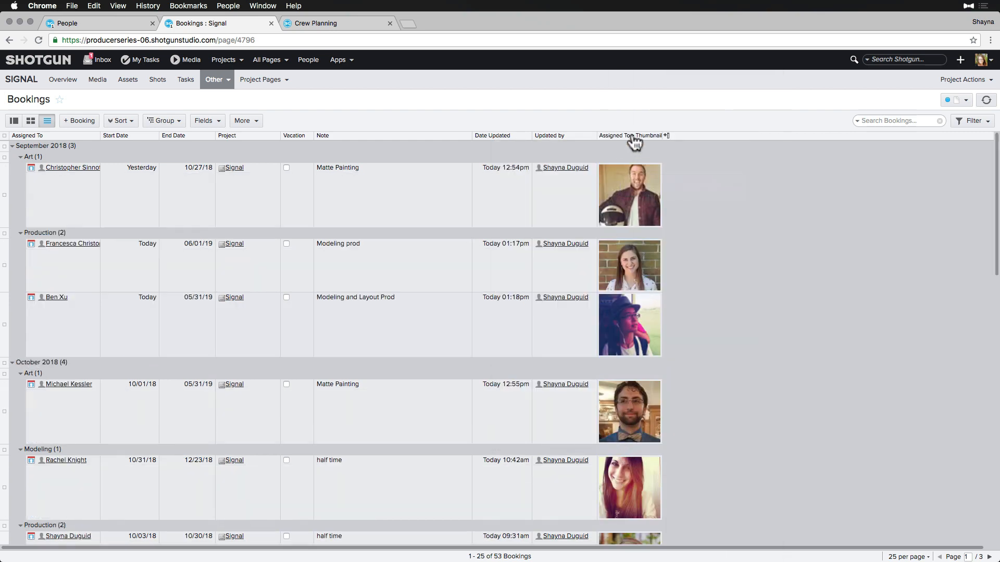
{"action": "left_click_drag", "start_coordinate": [633, 142], "coordinate": [69, 143]}
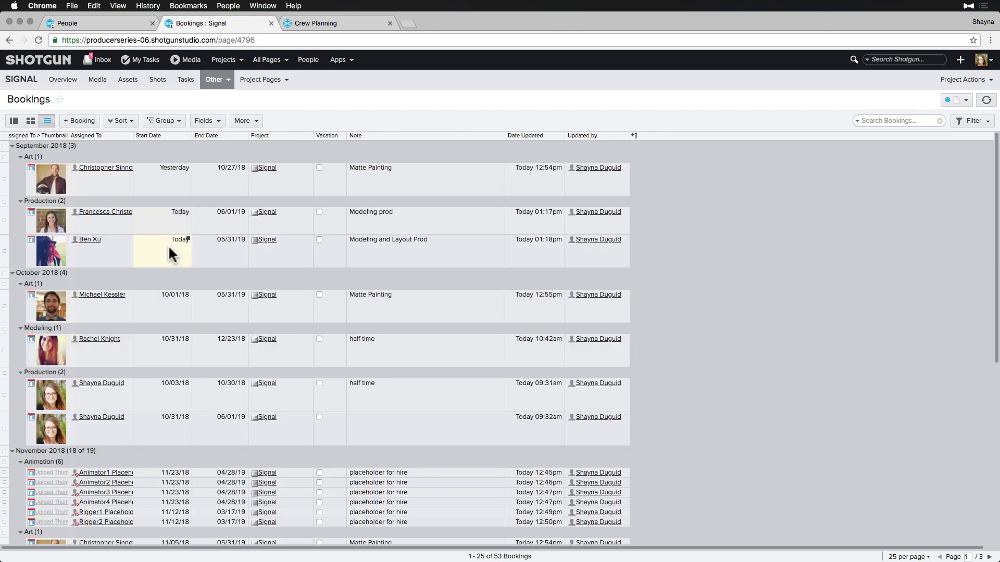